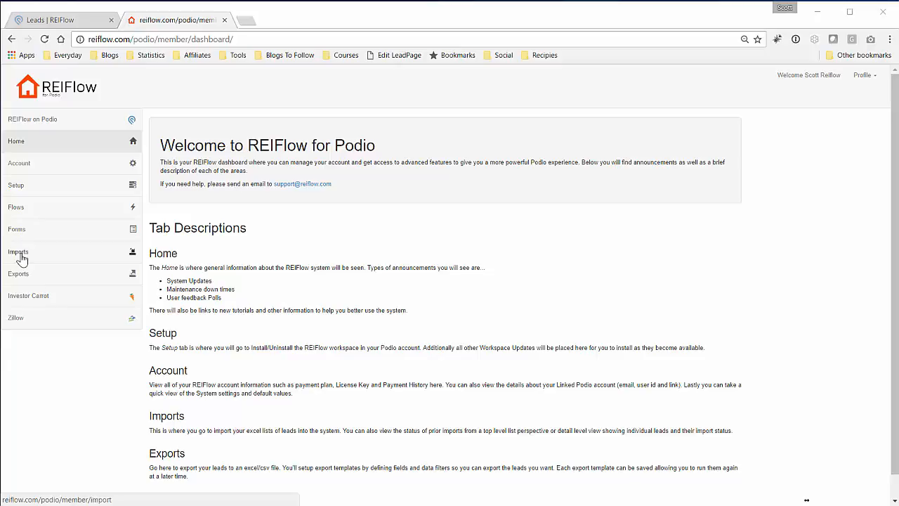
# Step: Start a new import app in the Imports section and name it Import Leads
pyautogui.click(19, 254)
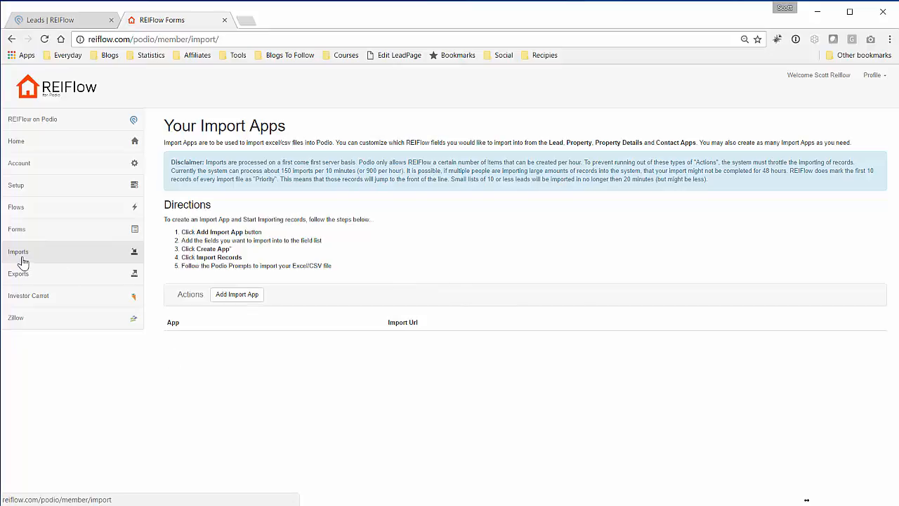
pyautogui.click(234, 298)
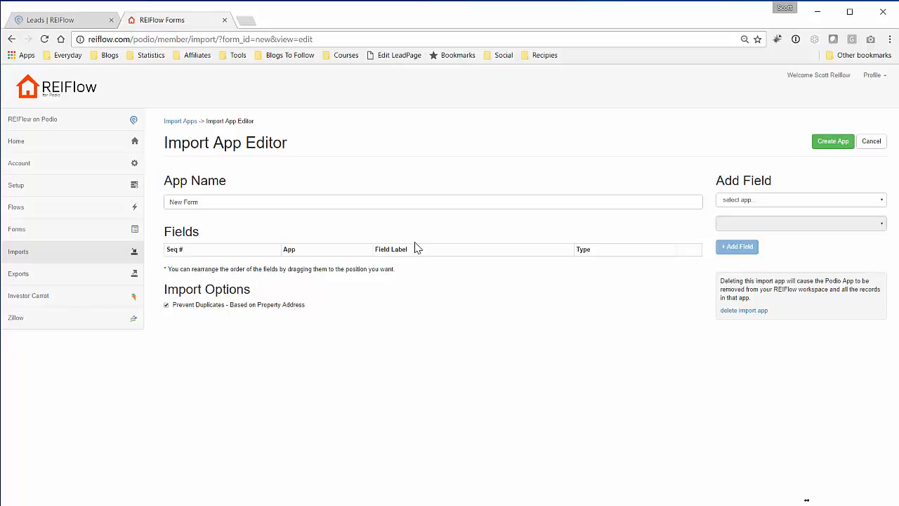
pyautogui.moveTo(261, 201); pyautogui.dragTo(149, 201)
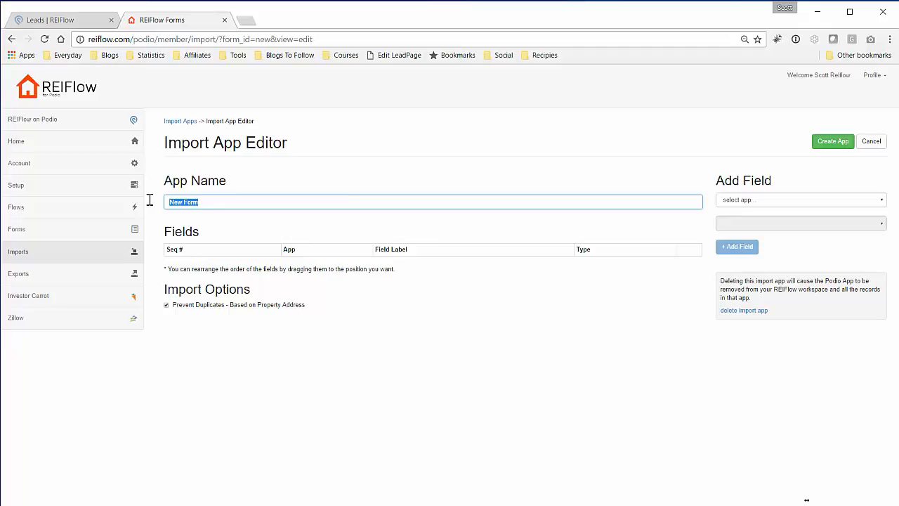
pyautogui.write('Import Leads')
# Step: Switch to Excel and review the column headings of the Leads spreadsheet to decide which fields to import
pyautogui.click(847, 202)
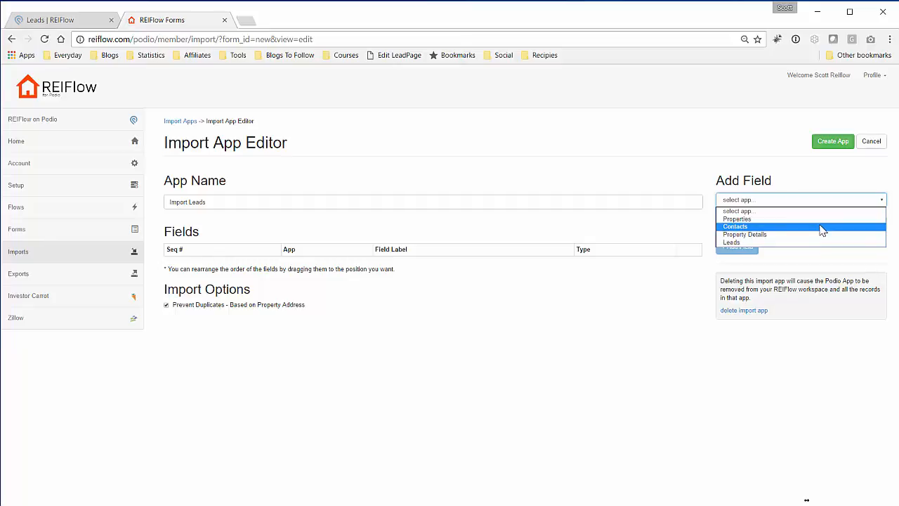
pyautogui.click(791, 170)
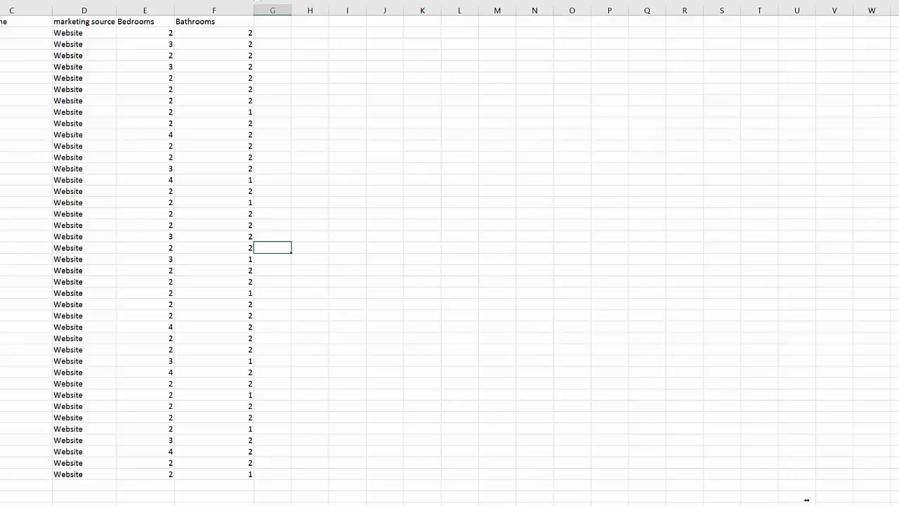
pyautogui.moveTo(382, 1); pyautogui.dragTo(272, 24)
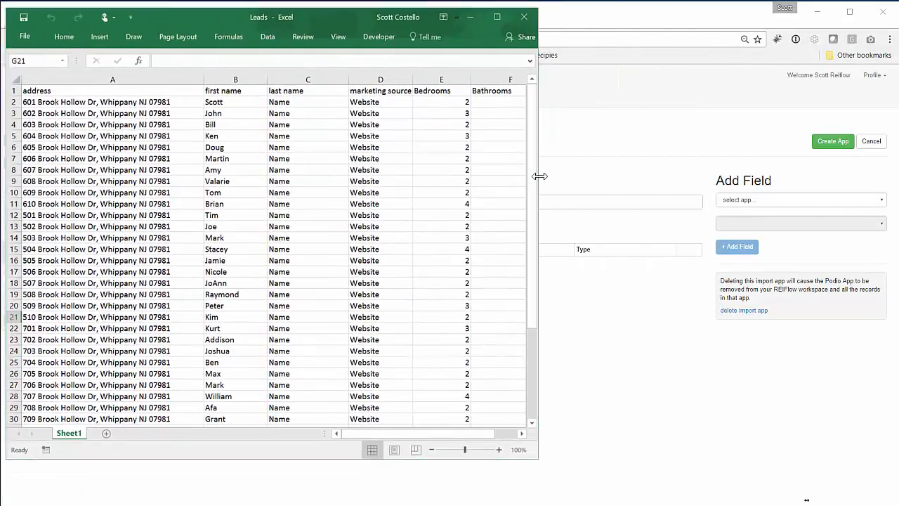
pyautogui.moveTo(539, 176); pyautogui.dragTo(741, 176)
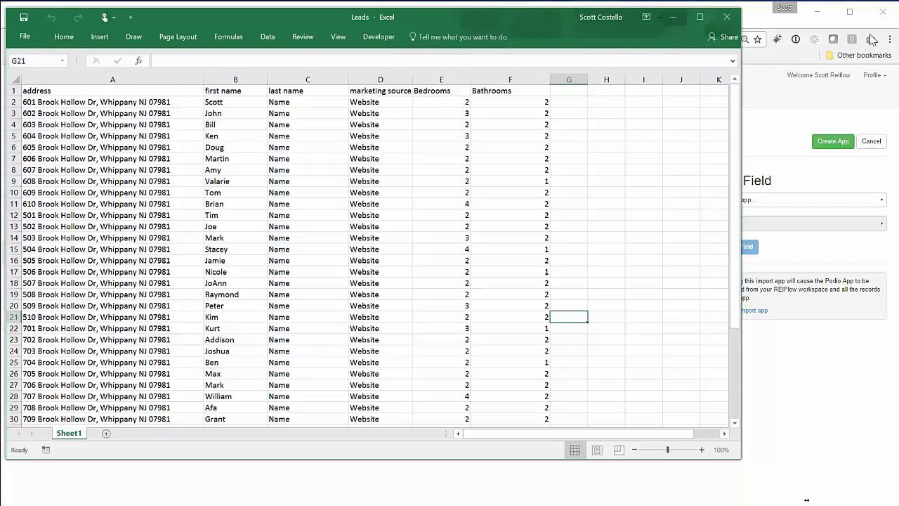
pyautogui.click(677, 19)
# Step: Return to the import app editor and add the Address field from the Properties app
pyautogui.click(785, 201)
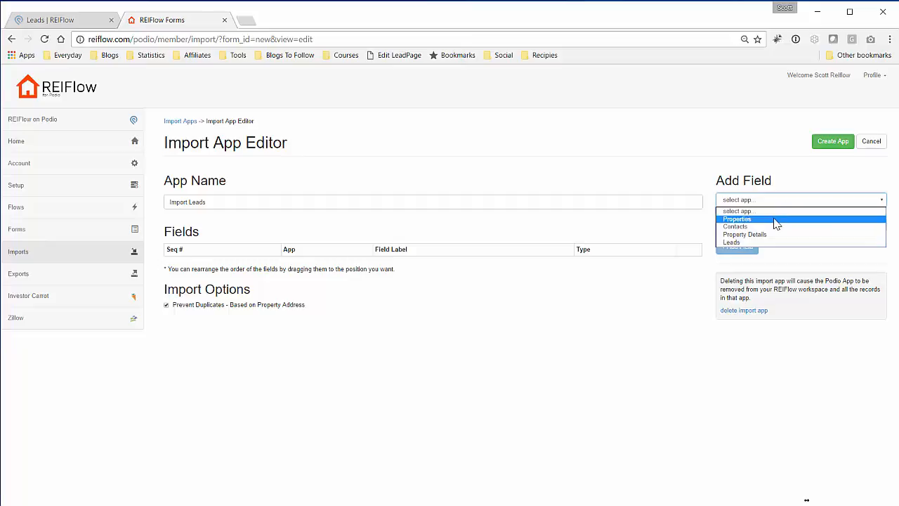
pyautogui.click(769, 220)
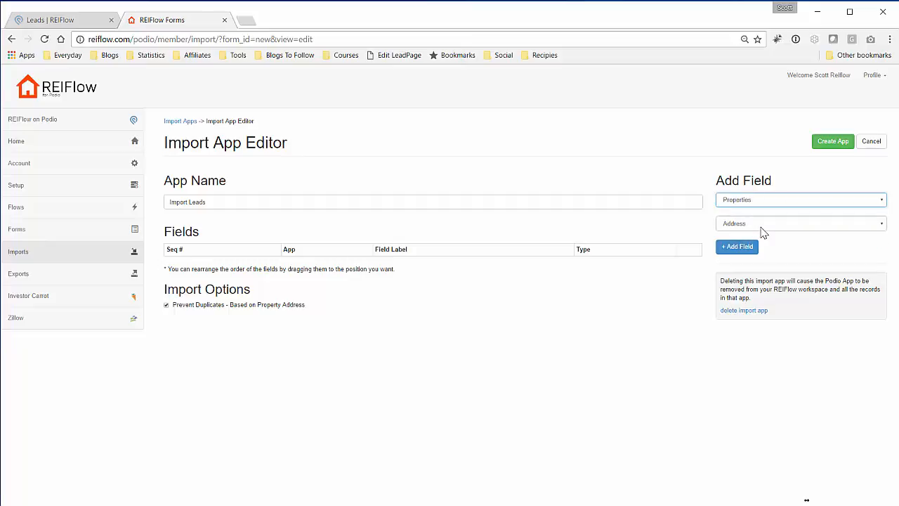
pyautogui.click(762, 225)
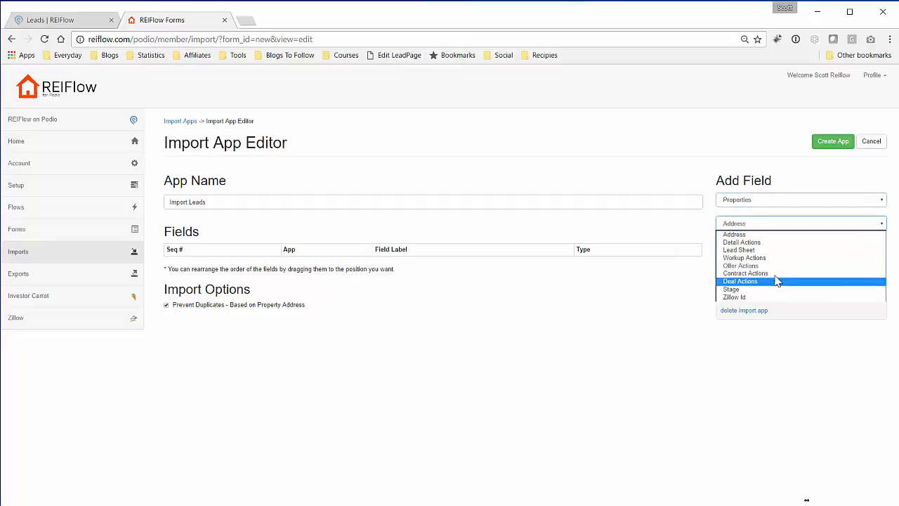
pyautogui.click(781, 235)
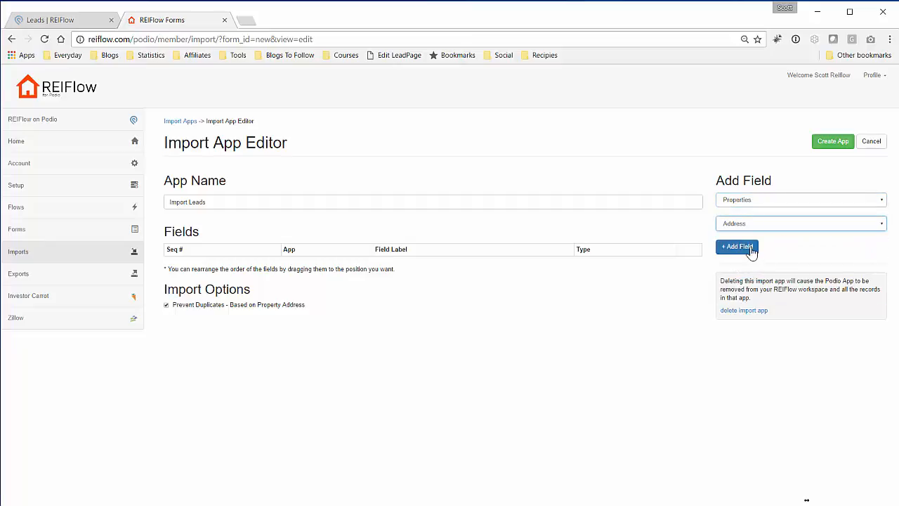
pyautogui.click(749, 247)
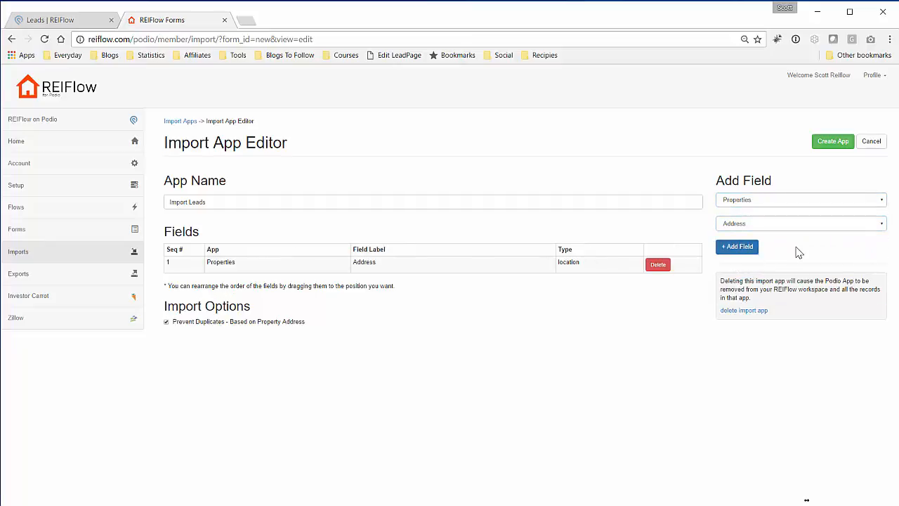
# Step: Add the Bedrooms and Bathrooms fields from the Property Details app to the import field list
pyautogui.click(793, 202)
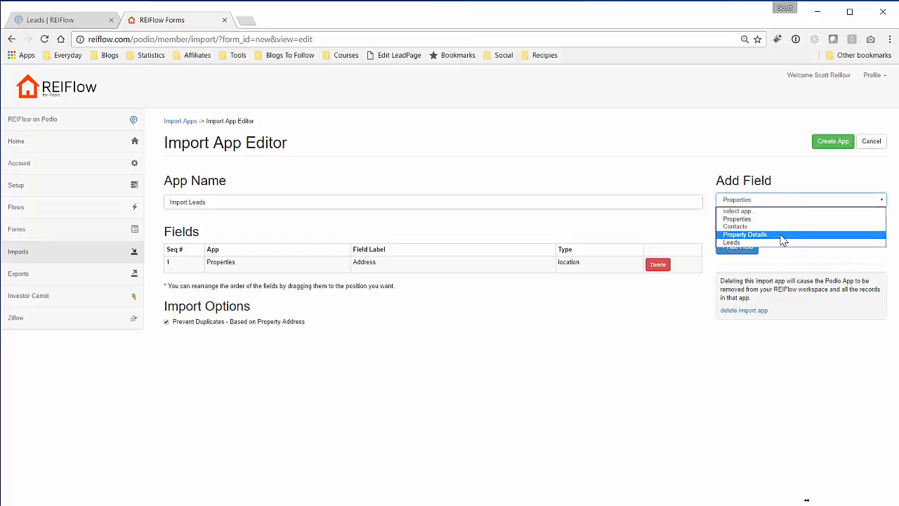
pyautogui.click(783, 235)
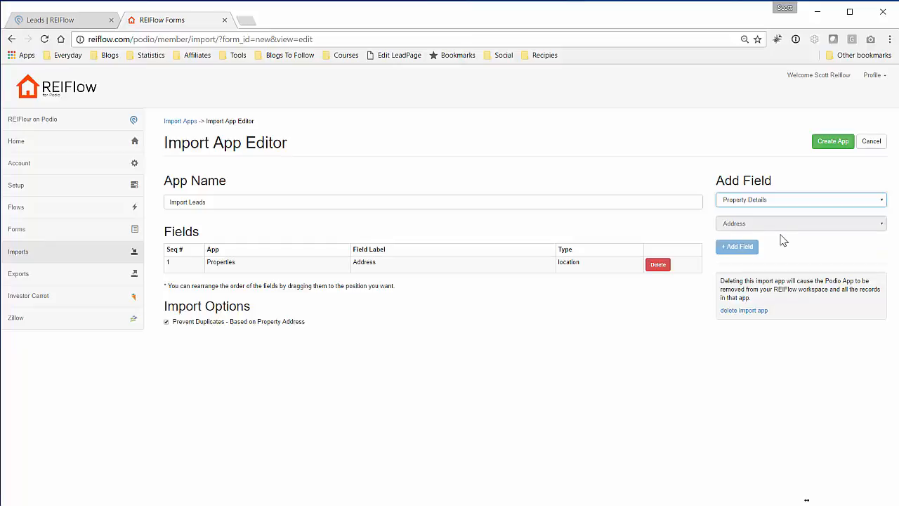
pyautogui.click(785, 227)
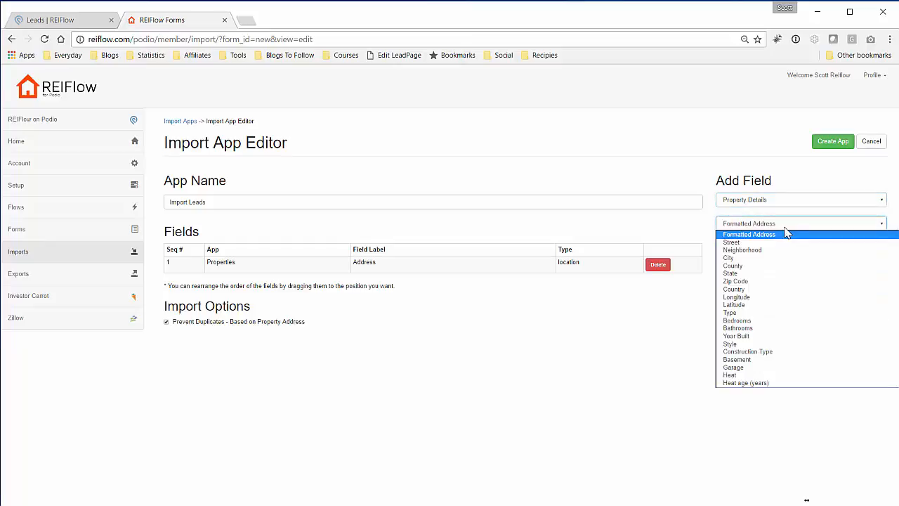
pyautogui.click(774, 321)
pyautogui.click(754, 247)
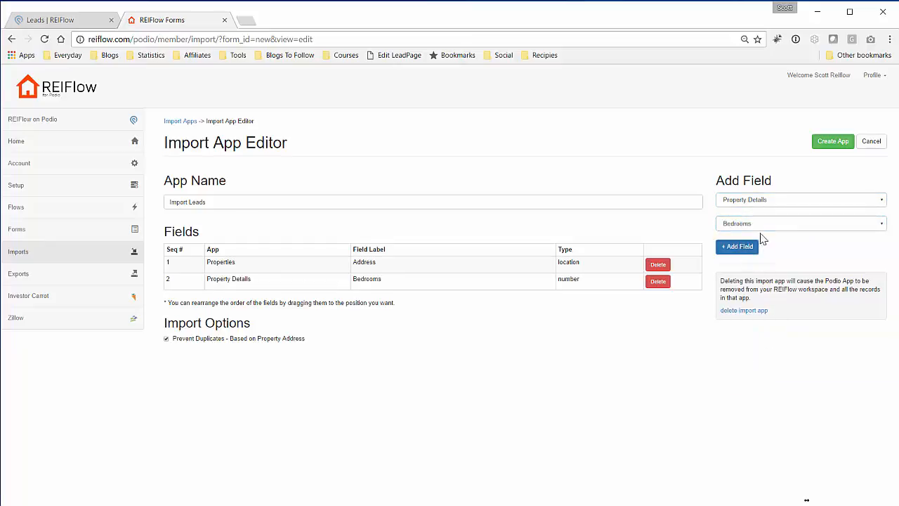
pyautogui.click(762, 224)
pyautogui.click(773, 328)
pyautogui.click(751, 248)
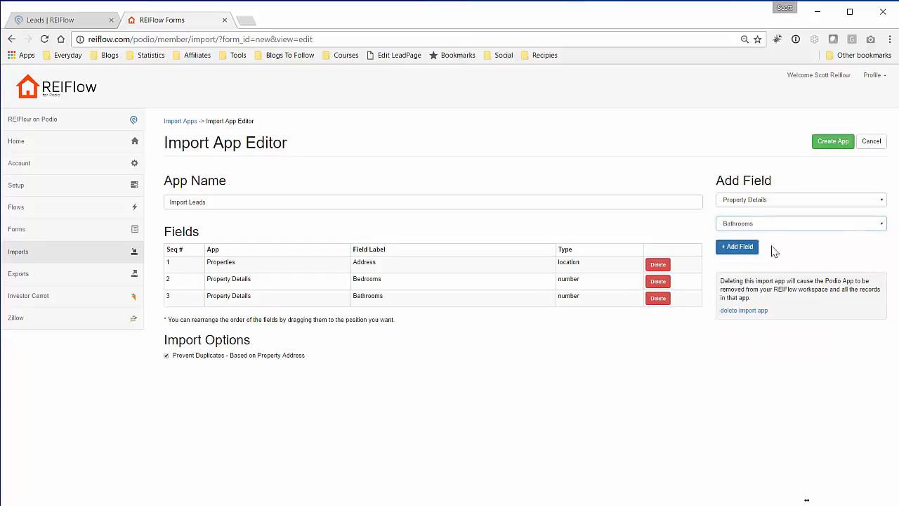
# Step: Add the First Name and Last Name fields from the Contacts app to the import field list
pyautogui.click(794, 203)
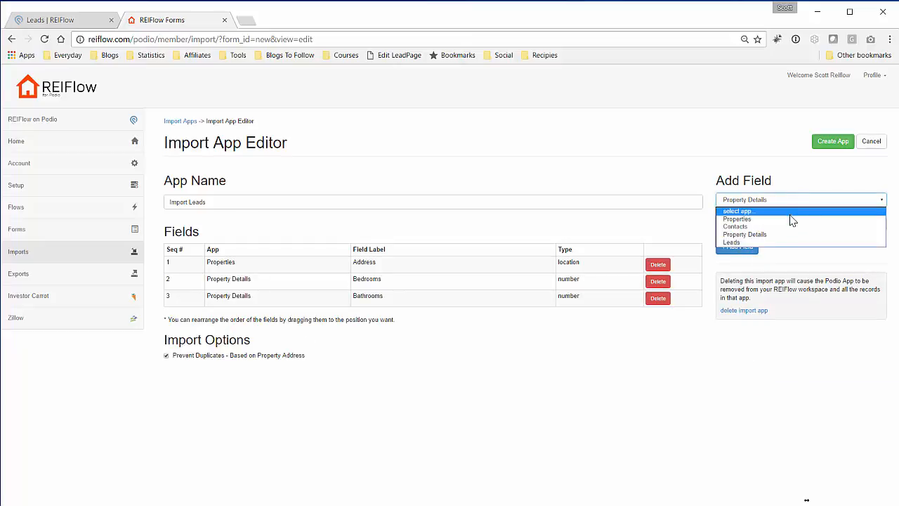
pyautogui.click(789, 229)
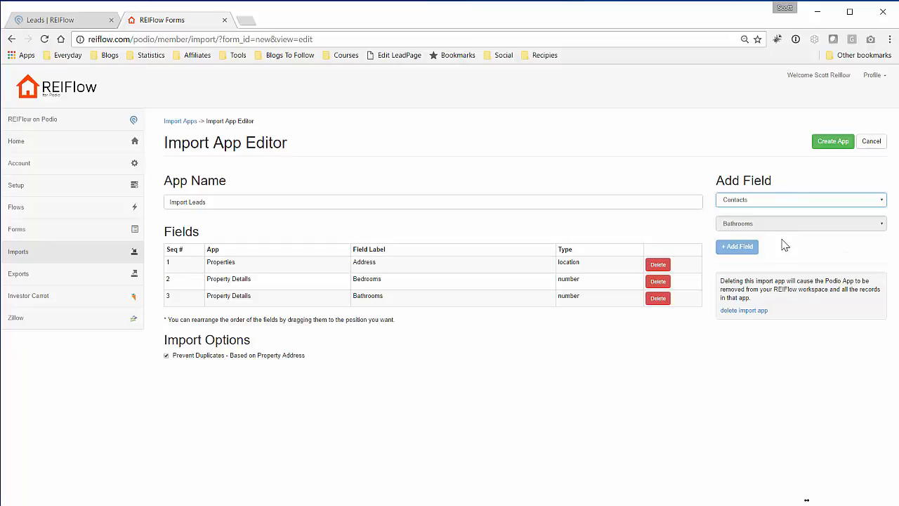
pyautogui.click(748, 247)
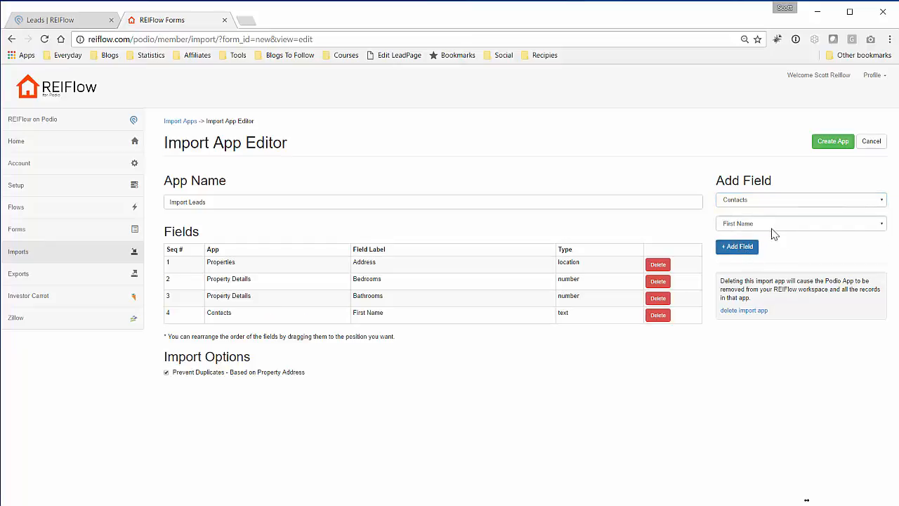
pyautogui.click(772, 224)
pyautogui.click(771, 243)
pyautogui.click(749, 247)
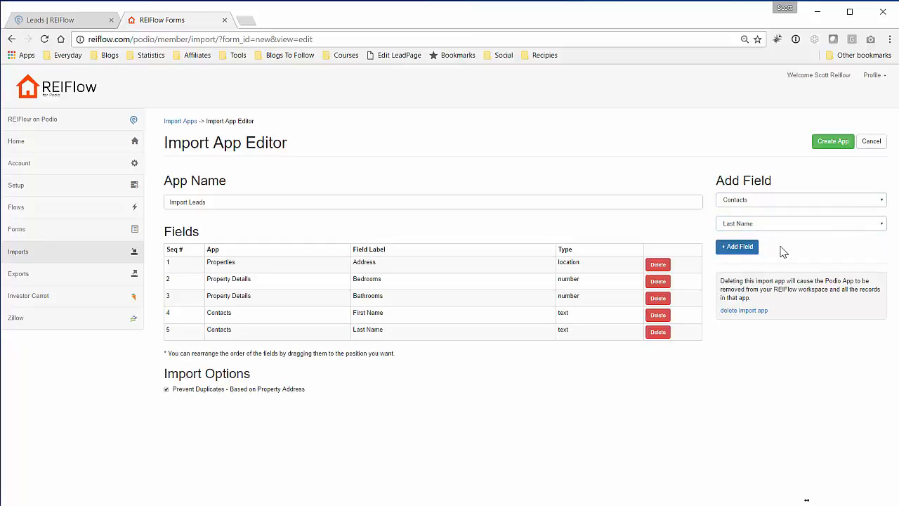
# Step: Add the Marketing Source field from the Leads app and create the import app
pyautogui.click(795, 200)
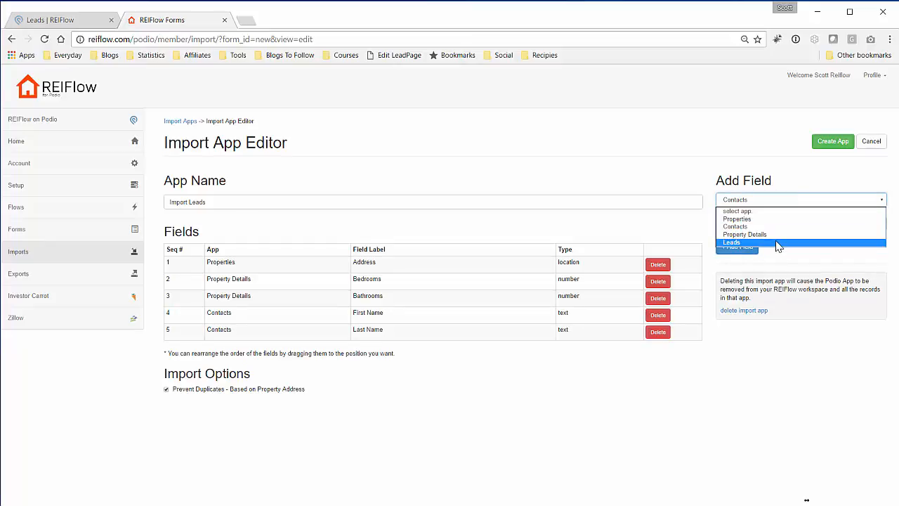
pyautogui.click(779, 243)
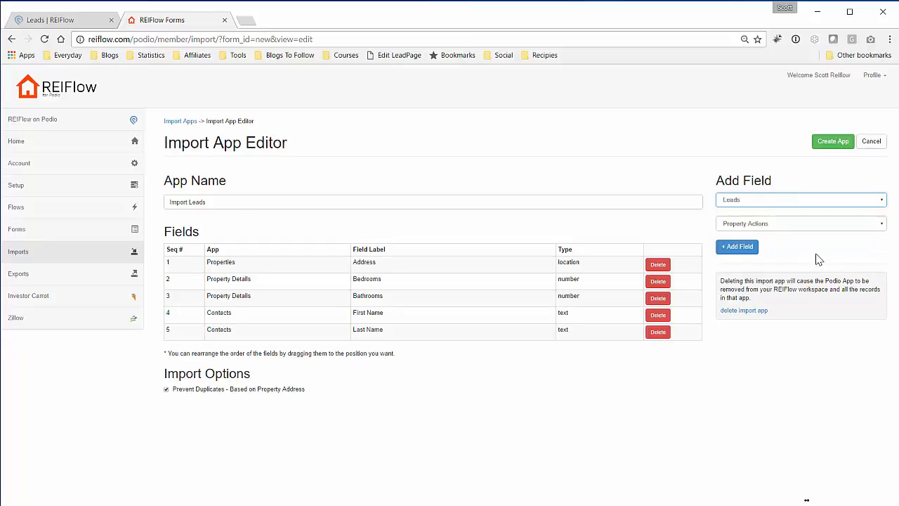
pyautogui.click(809, 227)
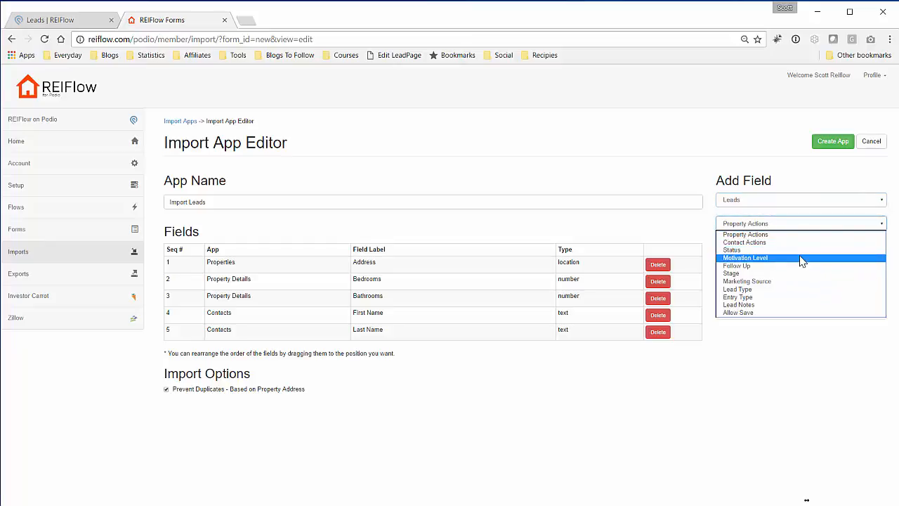
pyautogui.click(793, 280)
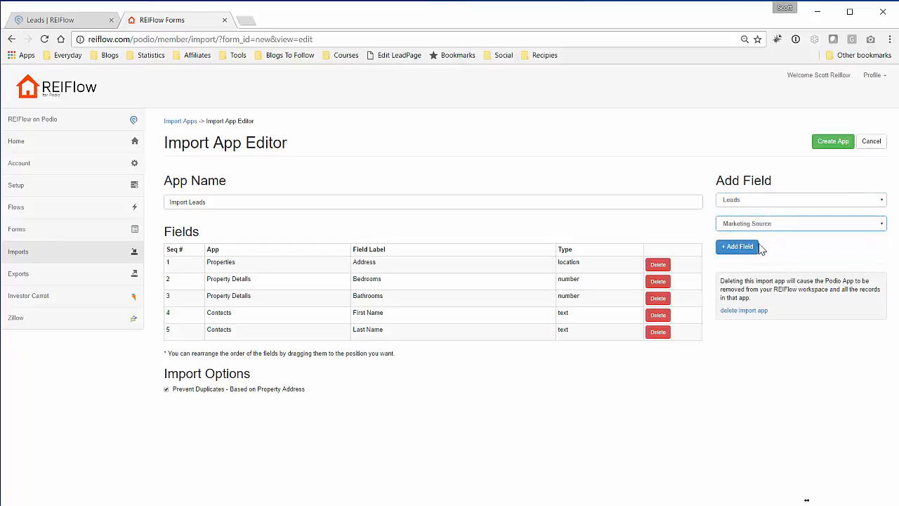
pyautogui.click(756, 247)
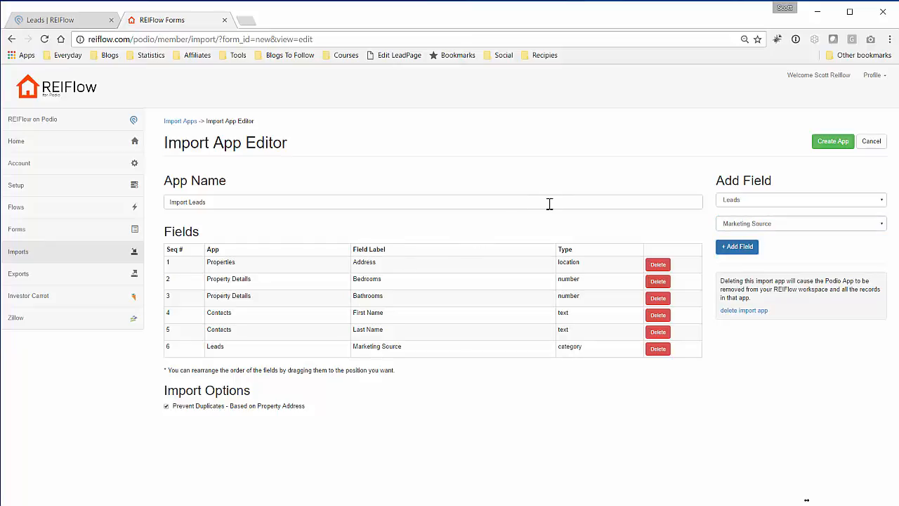
pyautogui.click(835, 150)
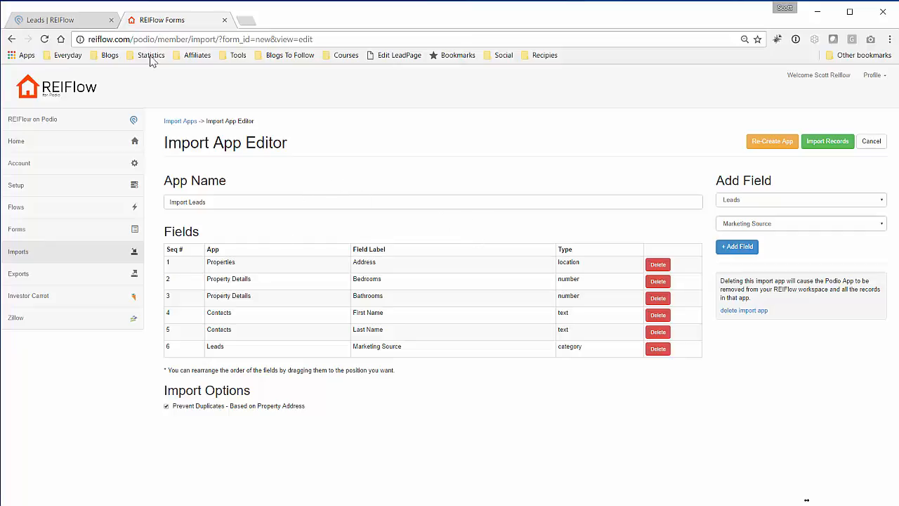
# Step: Switch to Podio, reload the workspace, and inspect the Import Leads app's new-item form and its Excel Import option
pyautogui.click(88, 26)
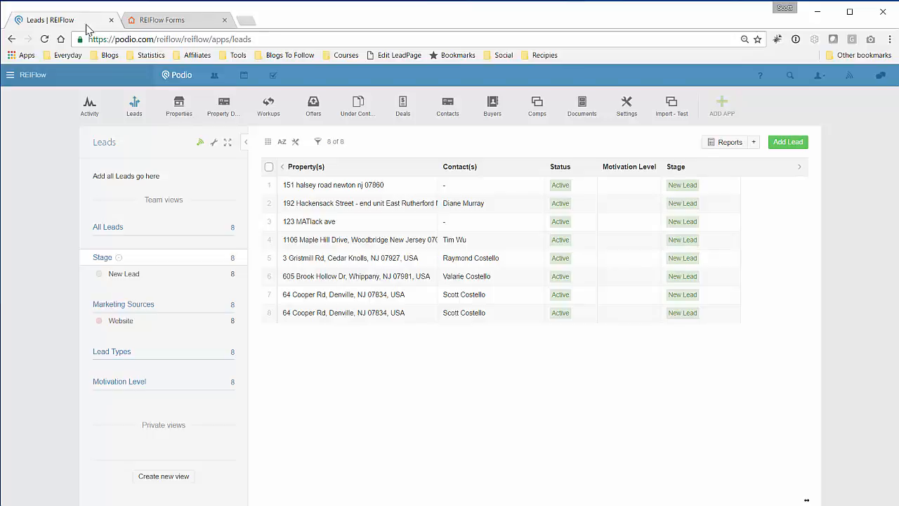
pyautogui.click(43, 38)
pyautogui.click(677, 114)
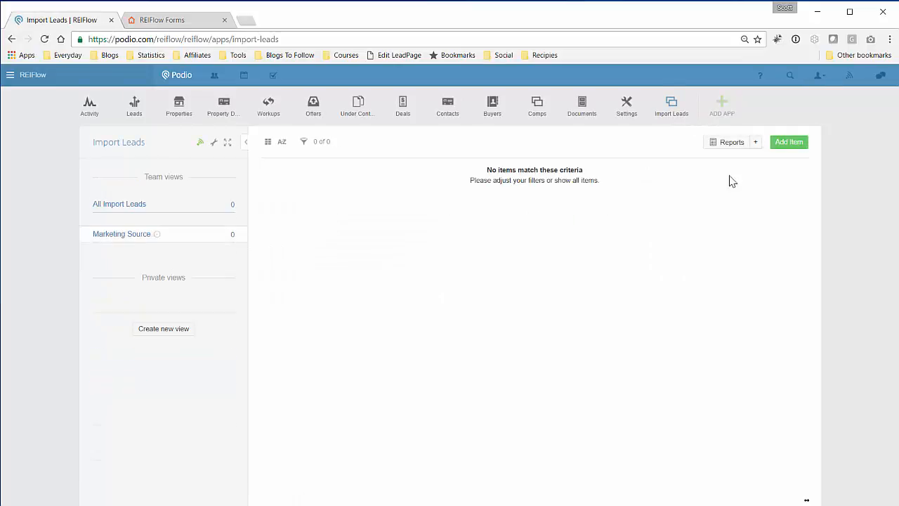
pyautogui.click(797, 144)
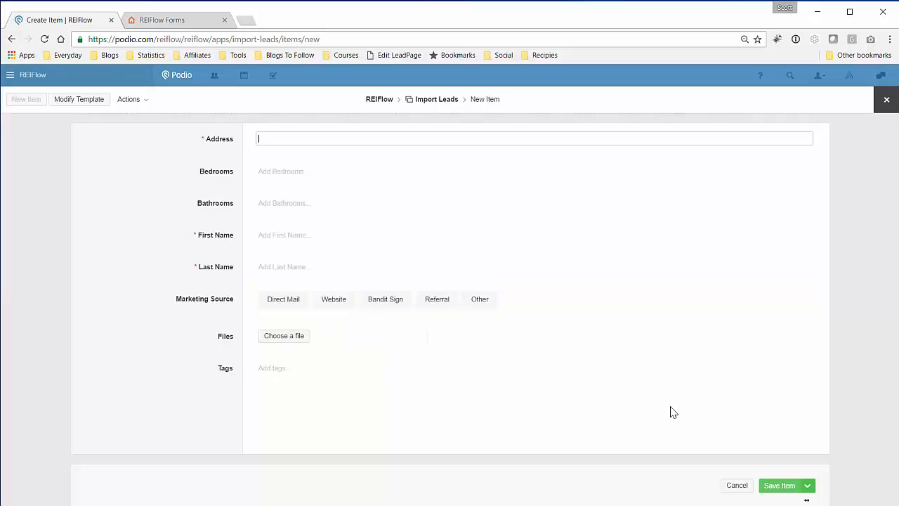
pyautogui.click(737, 485)
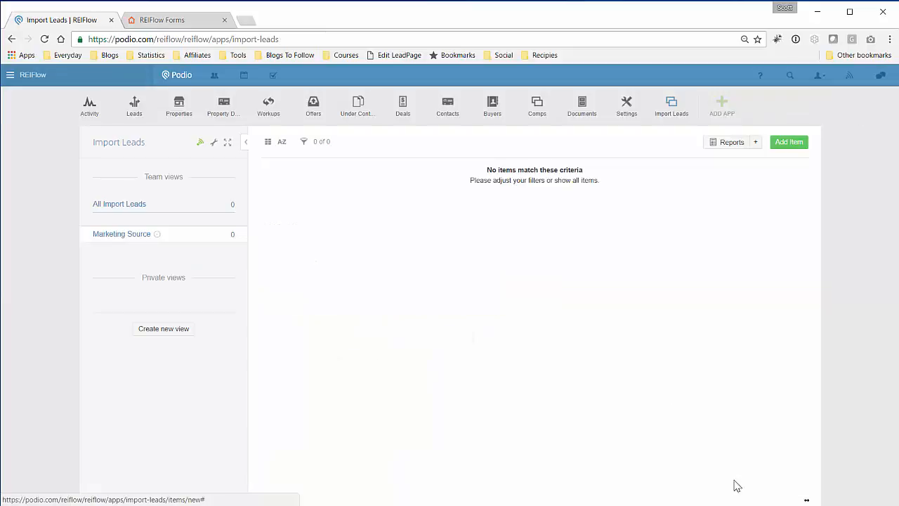
pyautogui.click(215, 145)
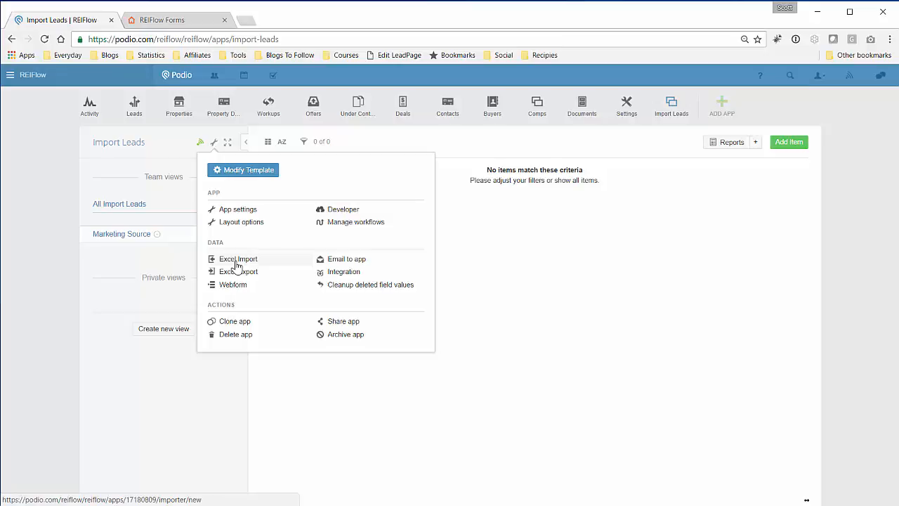
pyautogui.click(527, 274)
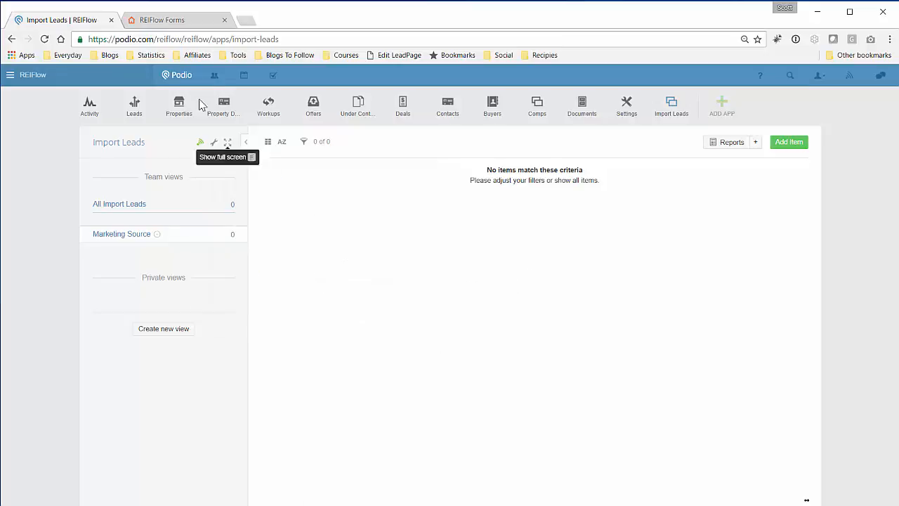
# Step: Switch to the REIFlow import app editor, start importing records, and upload Leads.xlsx to the Podio importer
pyautogui.click(180, 23)
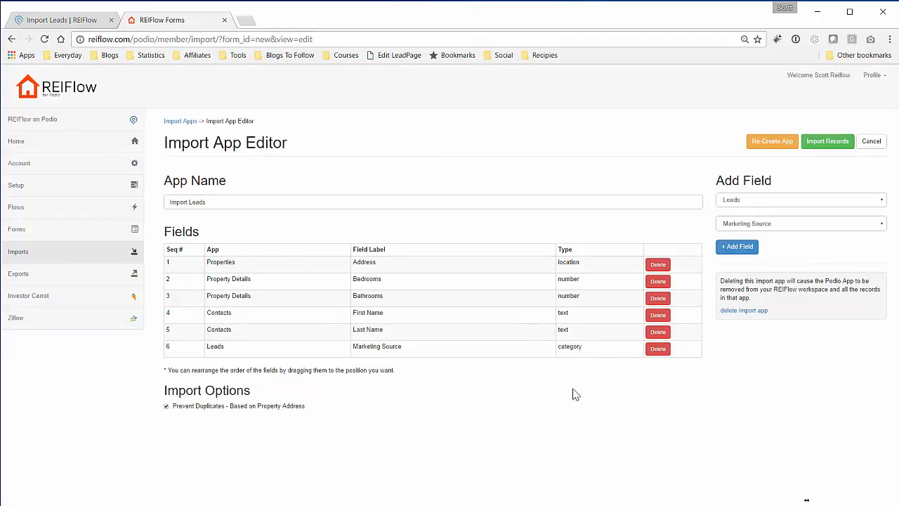
pyautogui.click(833, 147)
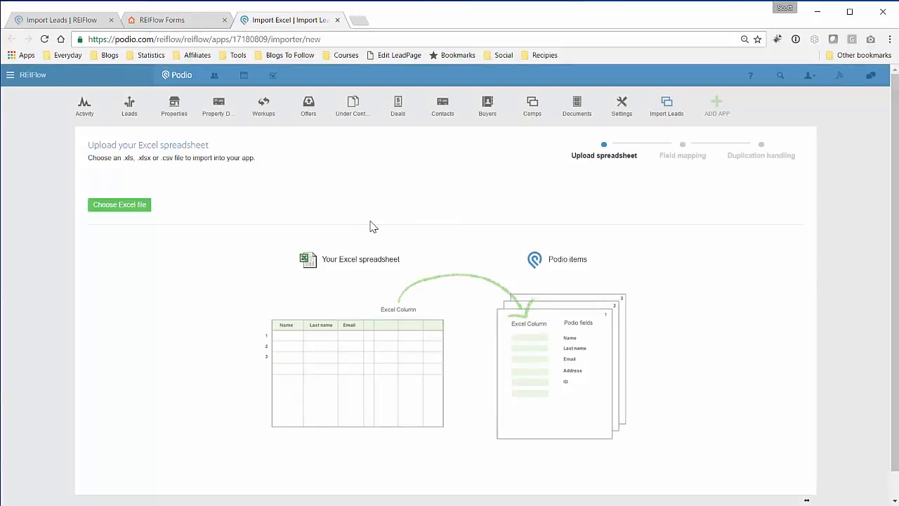
pyautogui.click(119, 204)
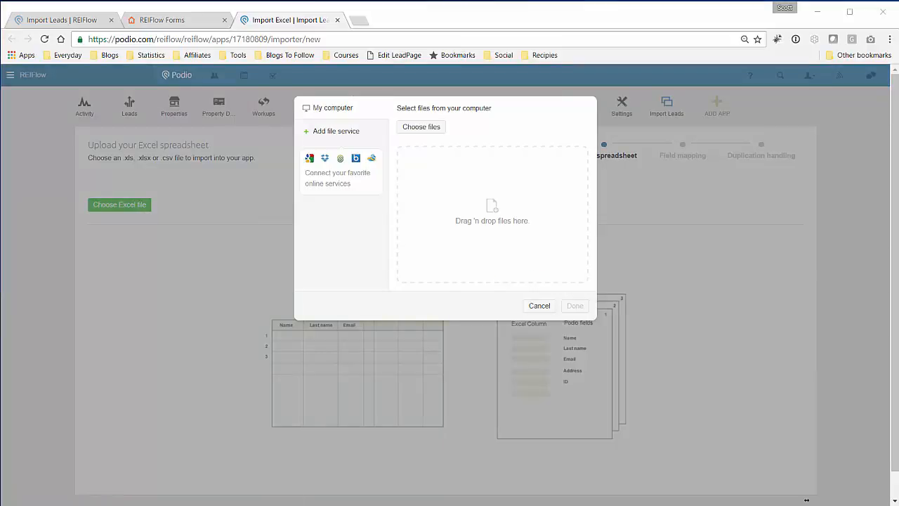
pyautogui.moveTo(898, 222); pyautogui.dragTo(463, 187)
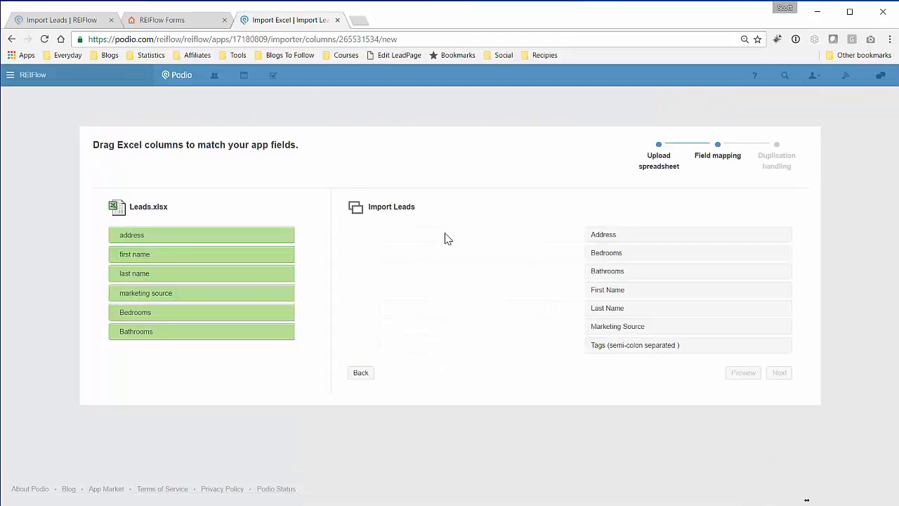
# Step: Map the address, first name, last name, marketing source, Bedrooms and Bathrooms columns to the matching Import Leads fields
pyautogui.moveTo(198, 235); pyautogui.dragTo(423, 235)
pyautogui.moveTo(170, 257); pyautogui.dragTo(417, 290)
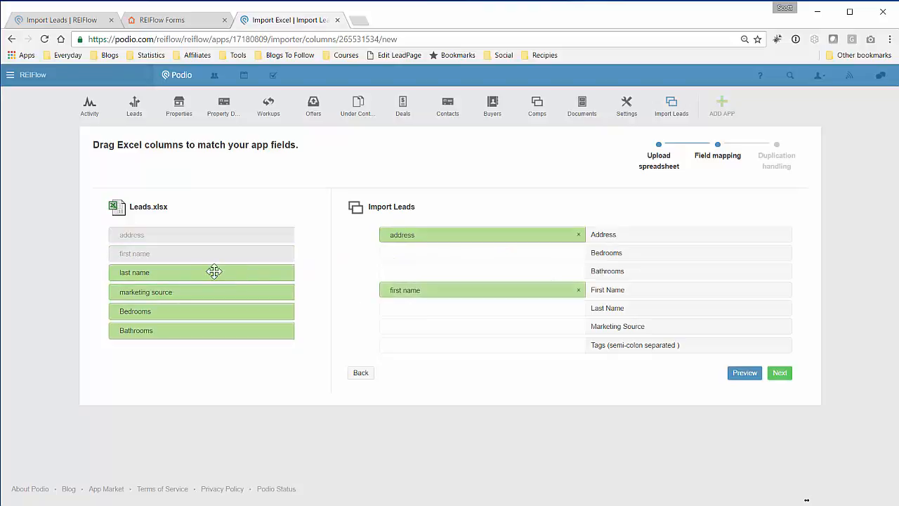
pyautogui.moveTo(215, 273); pyautogui.dragTo(449, 309)
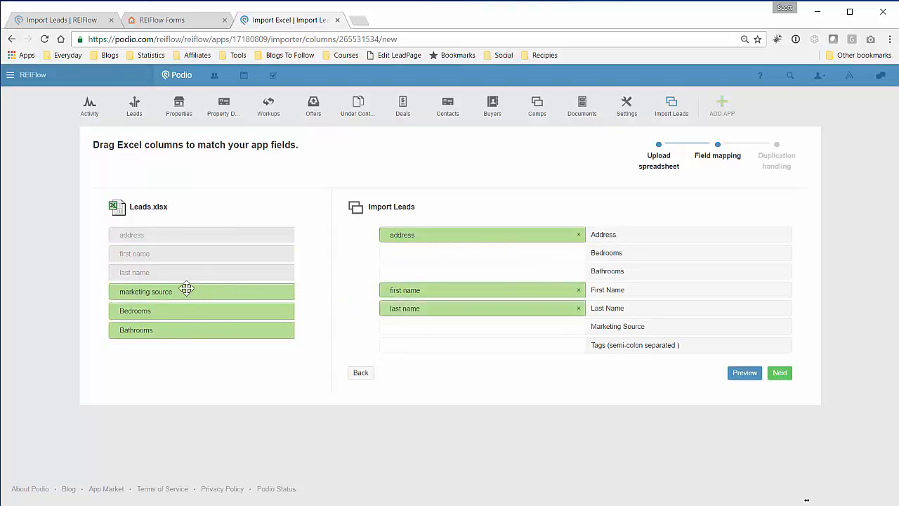
pyautogui.moveTo(179, 291); pyautogui.dragTo(422, 325)
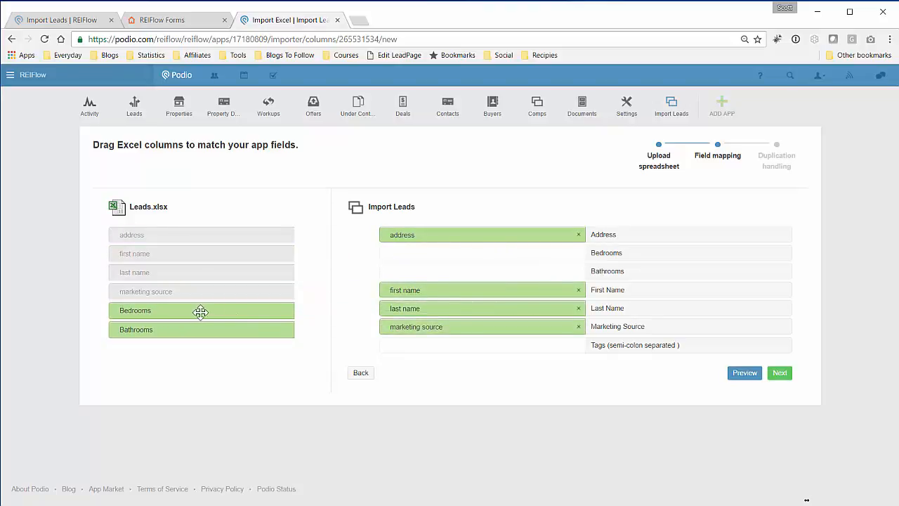
pyautogui.moveTo(201, 311); pyautogui.dragTo(397, 273)
pyautogui.moveTo(205, 324); pyautogui.dragTo(432, 272)
# Step: Proceed to duplication handling, turn off duplicate matching on Bedrooms, and import all spreadsheet rows
pyautogui.click(778, 373)
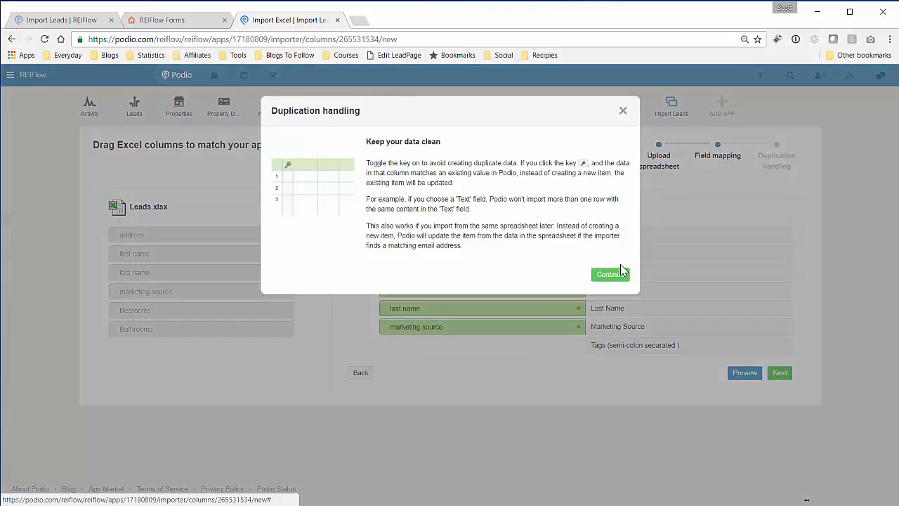
pyautogui.click(621, 276)
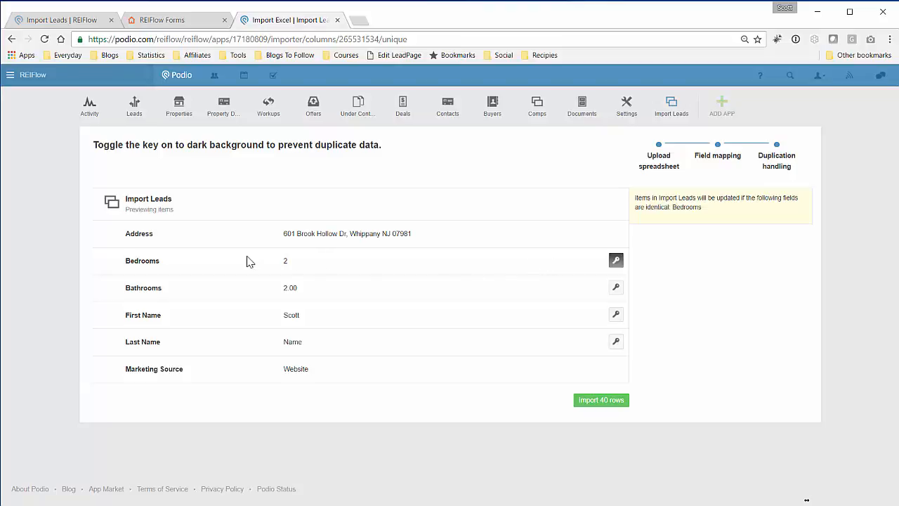
pyautogui.click(616, 263)
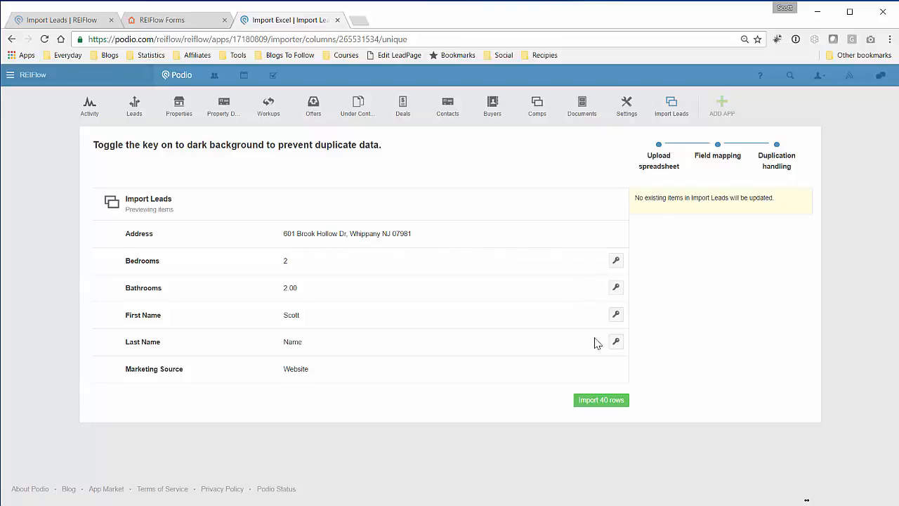
pyautogui.click(601, 400)
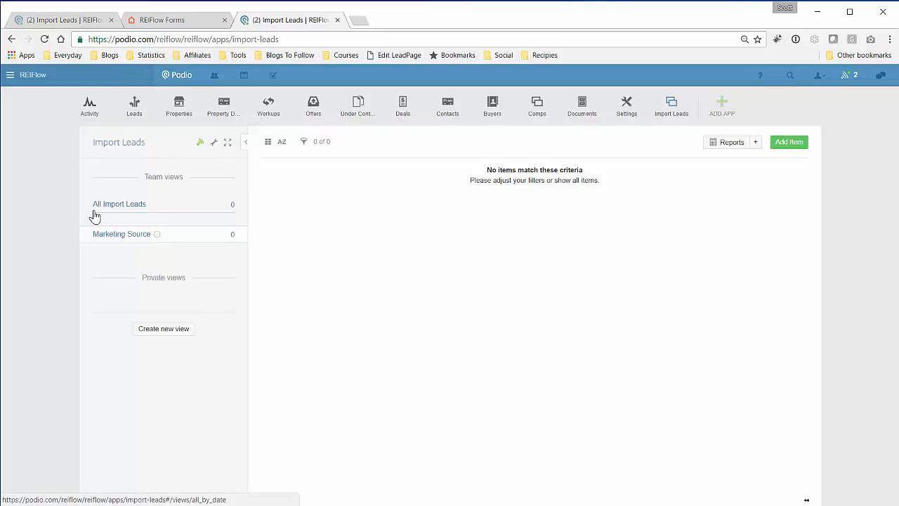
# Step: Reload the Import Leads app, change its items to the table layout, and look through the imported rows
pyautogui.click(45, 38)
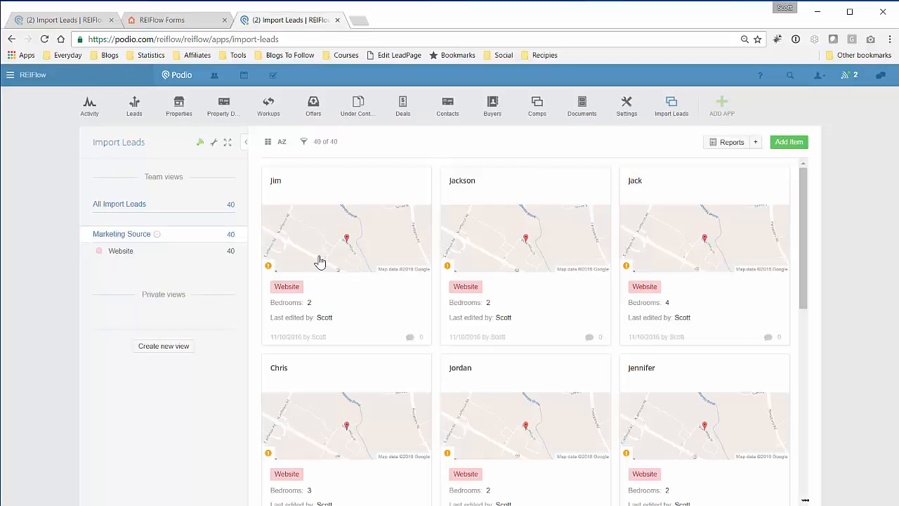
pyautogui.scroll(-10, 345, 250)
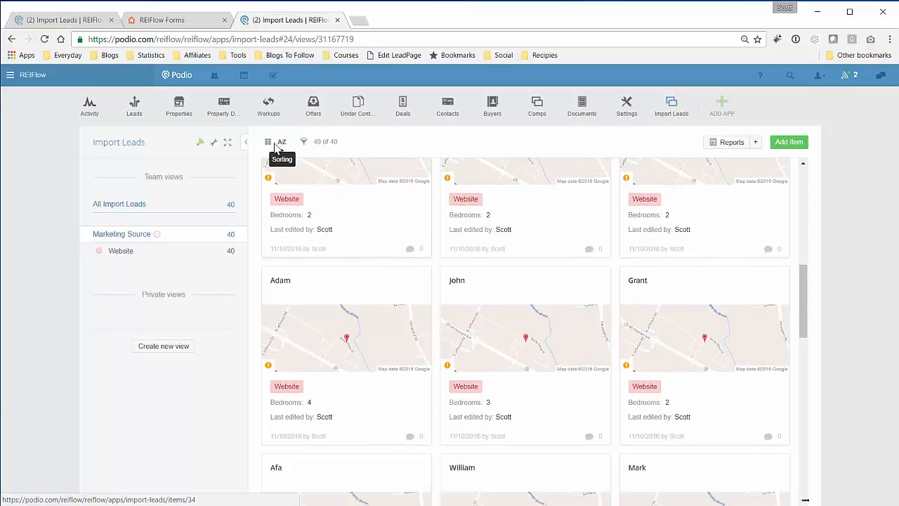
pyautogui.click(275, 143)
pyautogui.click(273, 185)
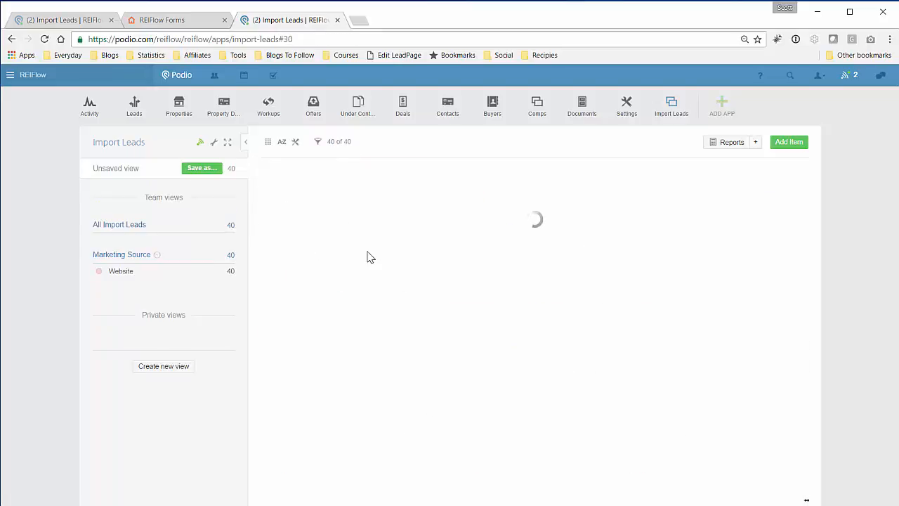
pyautogui.scroll(-1, 407, 242)
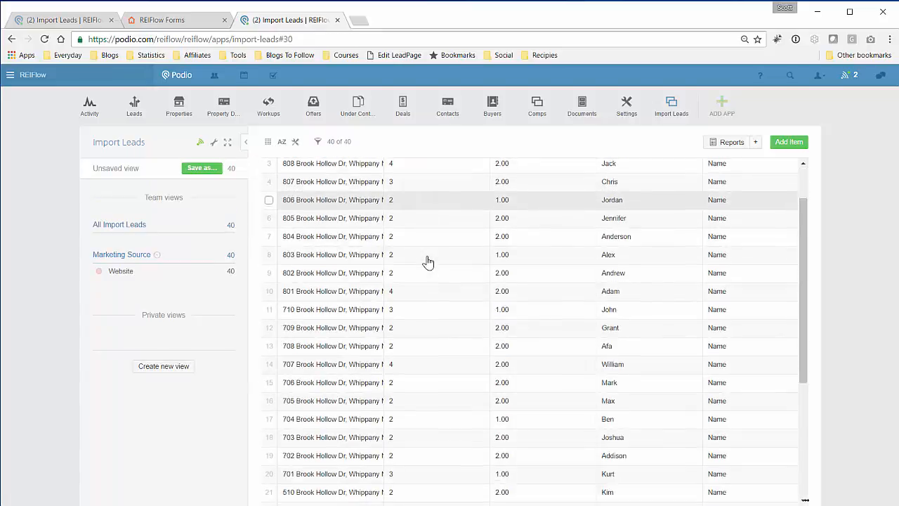
pyautogui.scroll(-3, 428, 262)
pyautogui.scroll(5, 428, 263)
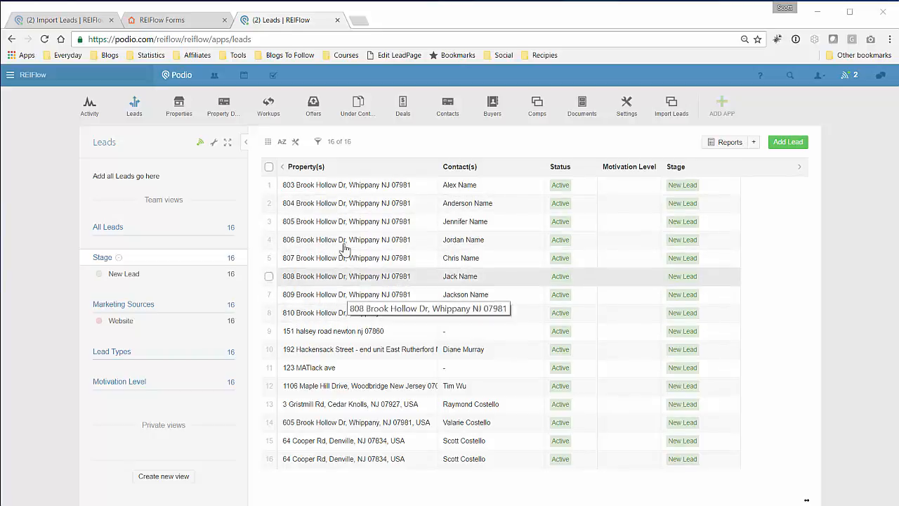
# Step: Refresh the Leads list, open the second lead, and review its property, contact and state sections
pyautogui.click(45, 39)
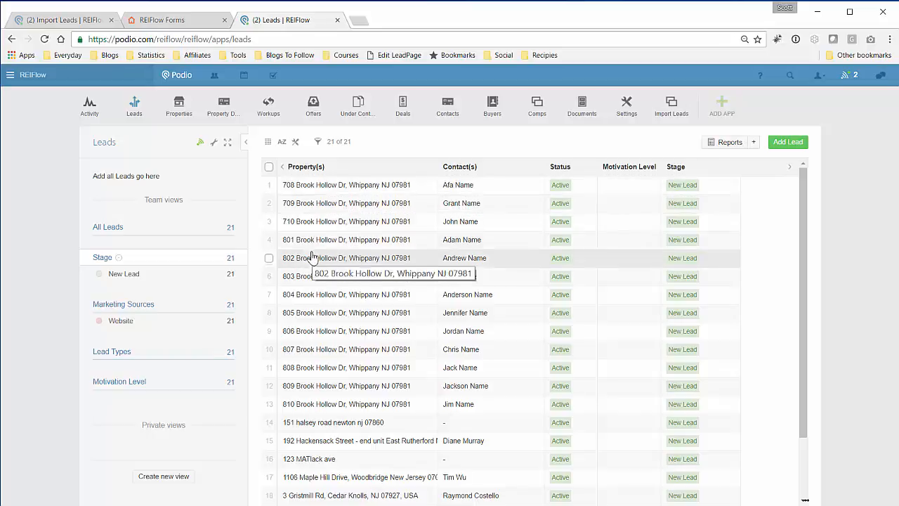
pyautogui.click(317, 211)
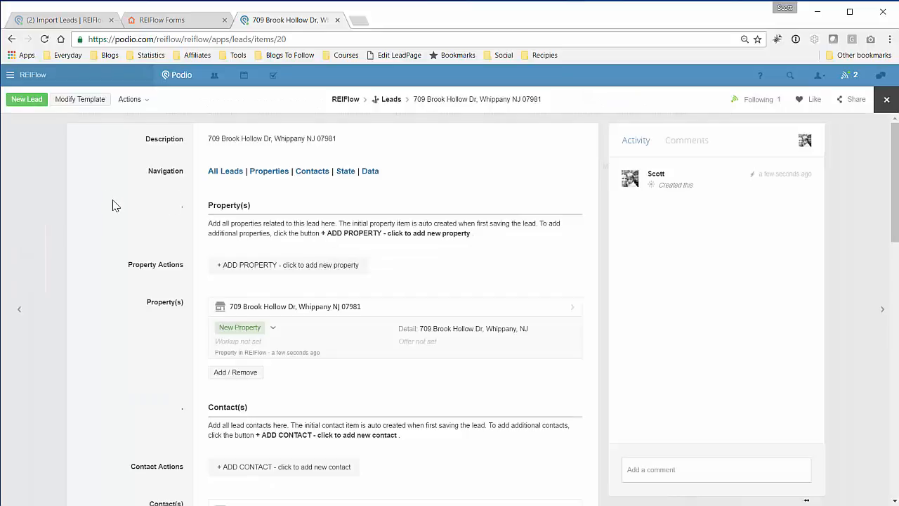
pyautogui.scroll(-1, 118, 209)
pyautogui.scroll(-2, 151, 242)
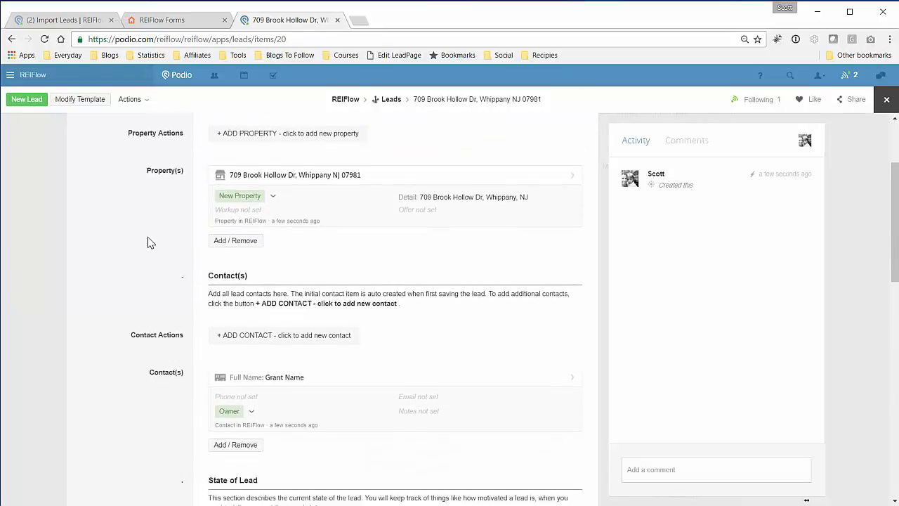
pyautogui.scroll(2, 321, 261)
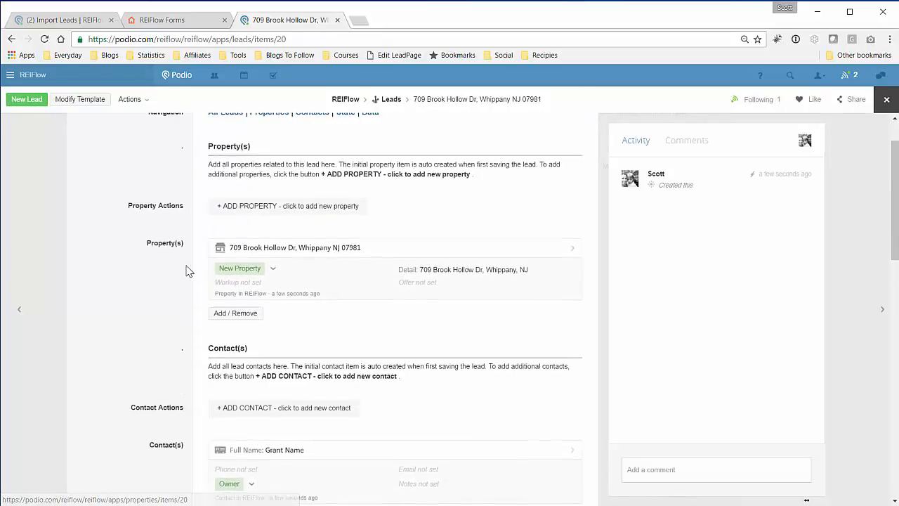
pyautogui.scroll(-3, 196, 281)
pyautogui.scroll(-1, 211, 281)
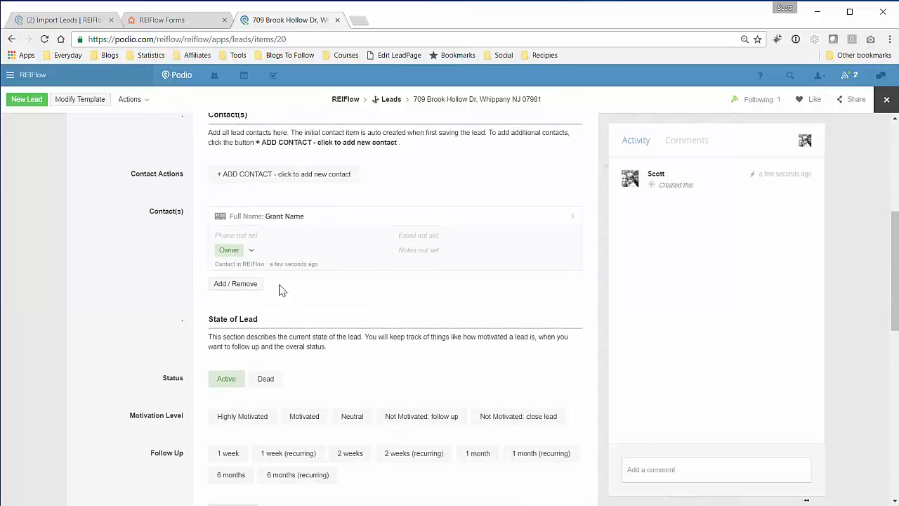
# Step: Open the lead's linked contact, check its name, type and role fields, and return to the lead
pyautogui.click(360, 223)
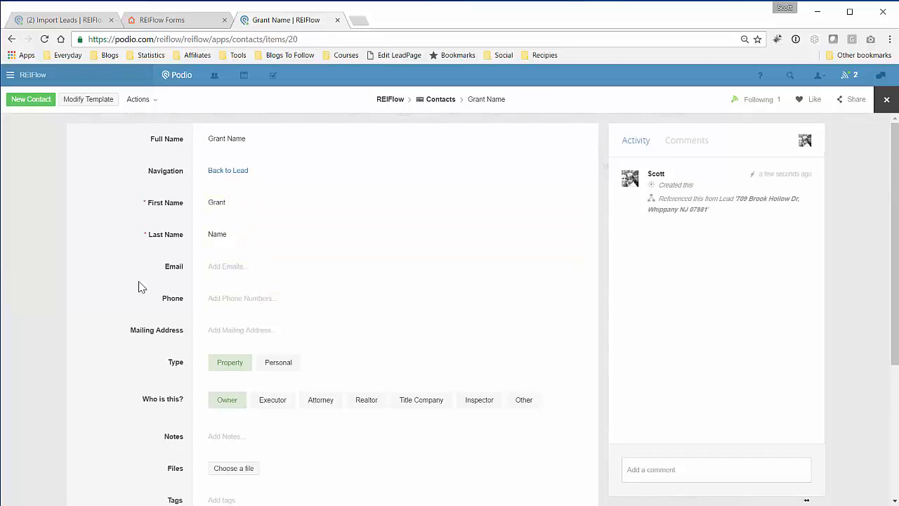
pyautogui.scroll(-2, 138, 232)
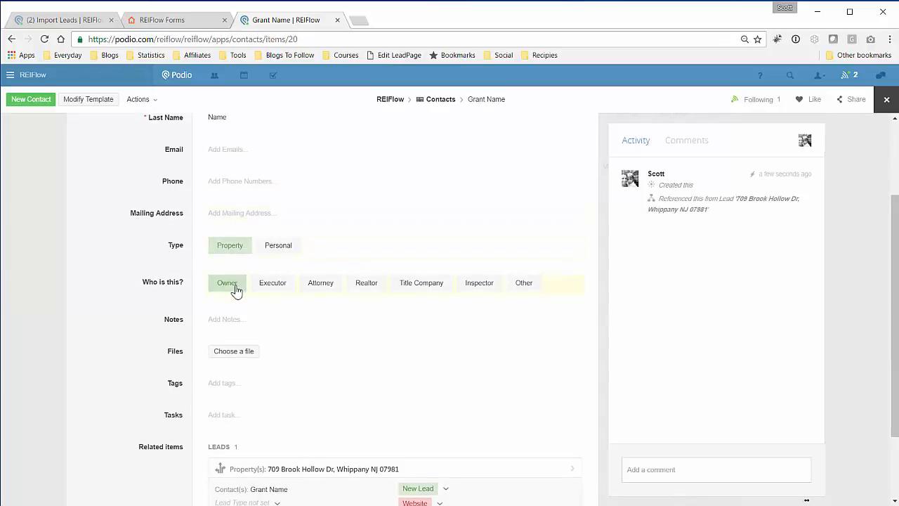
pyautogui.scroll(-1, 140, 302)
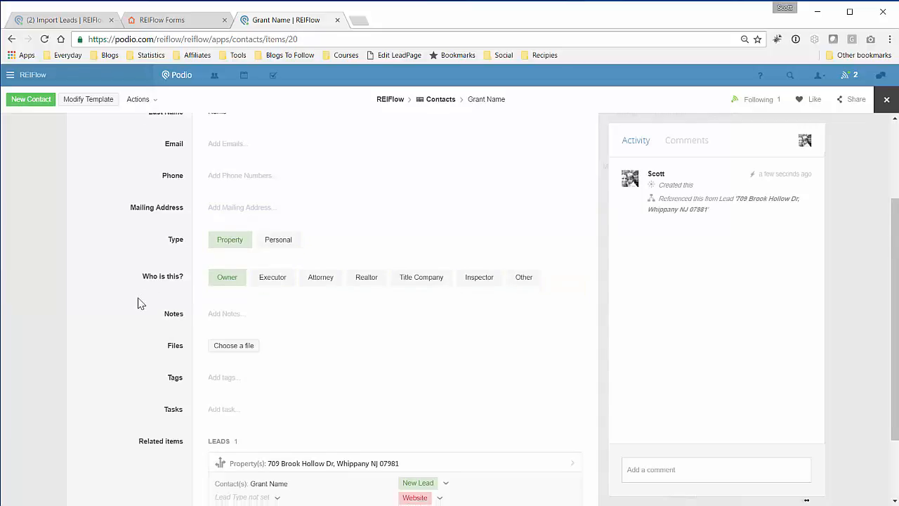
pyautogui.scroll(3, 138, 304)
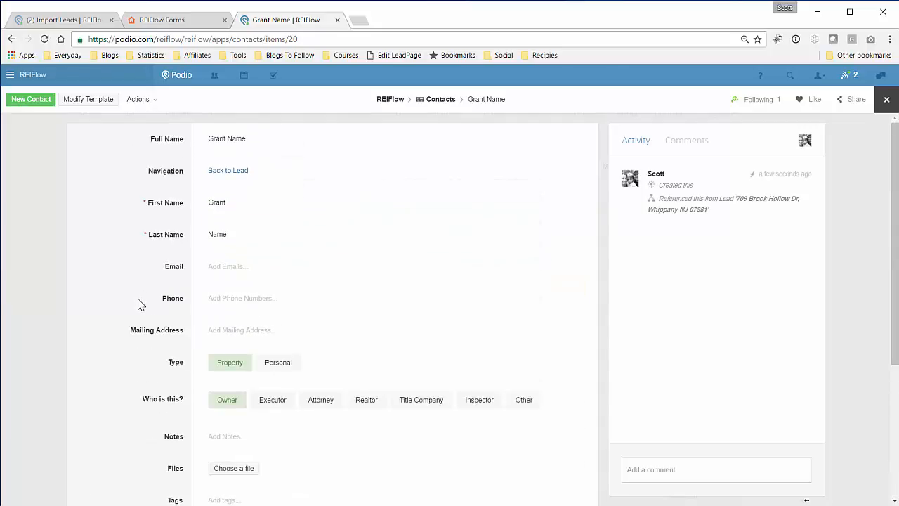
pyautogui.click(244, 176)
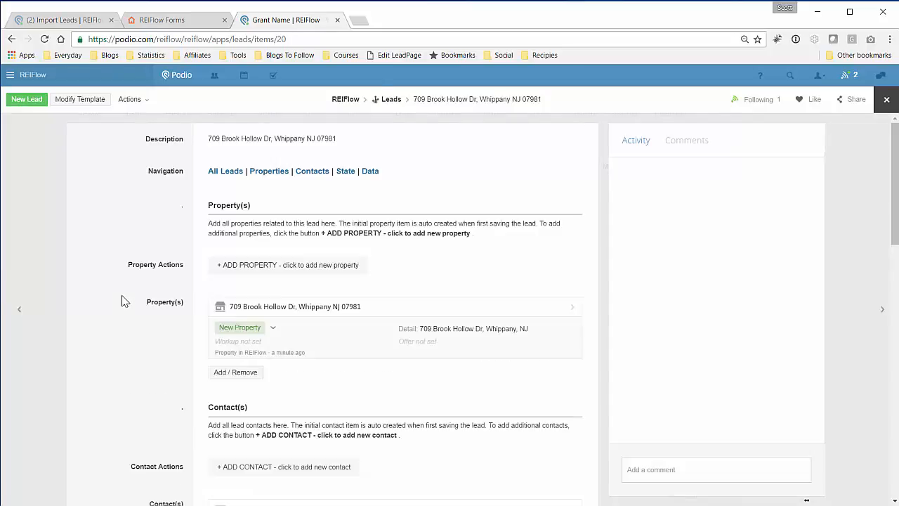
# Step: Open the lead's linked property record and review its address, map and detail section
pyautogui.scroll(-2, 124, 300)
pyautogui.click(385, 204)
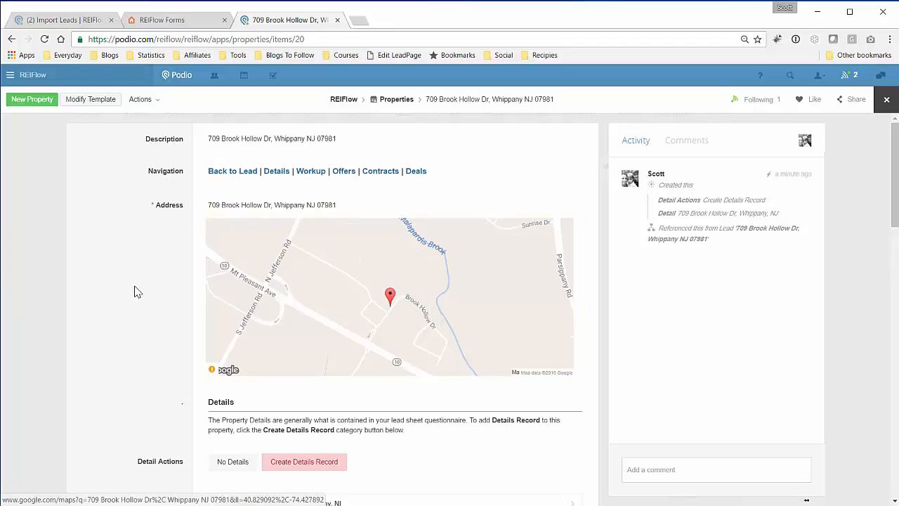
pyautogui.scroll(-4, 135, 289)
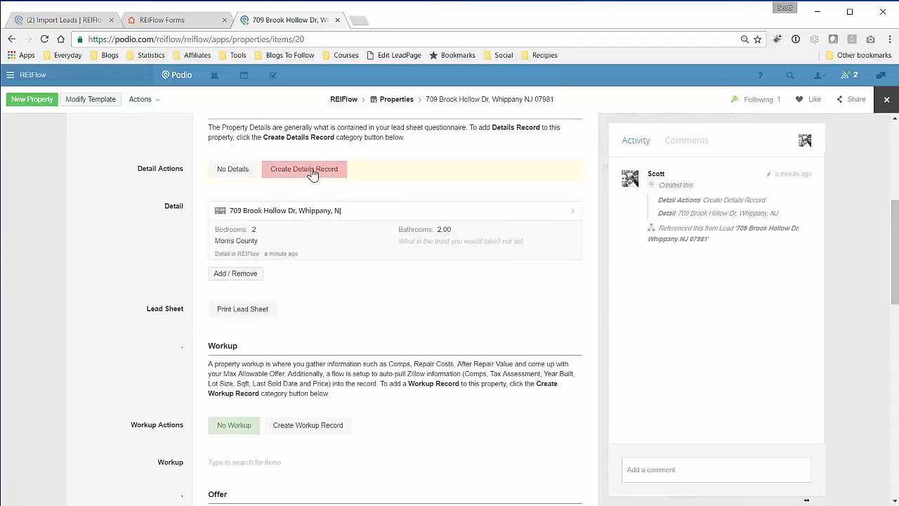
# Step: Open the property's detail record and examine its aerial image, street view, location fields and general property details
pyautogui.click(375, 220)
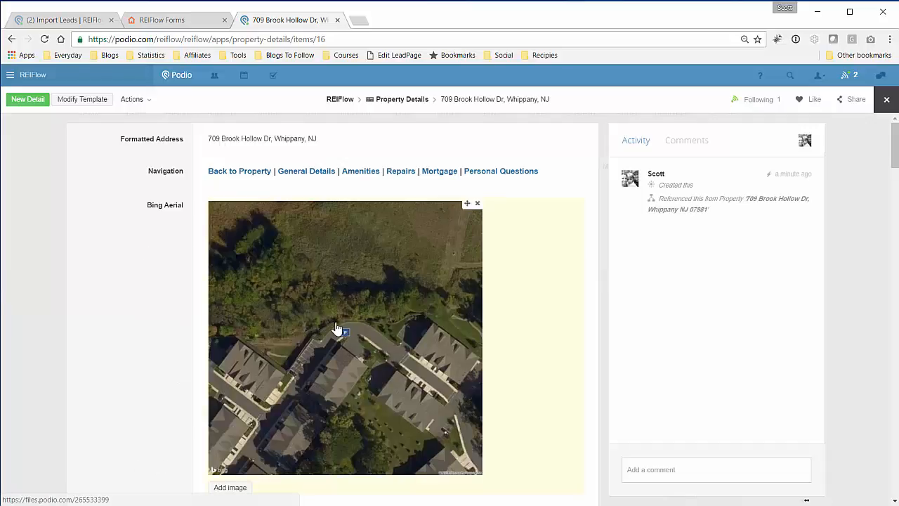
pyautogui.scroll(-1, 337, 328)
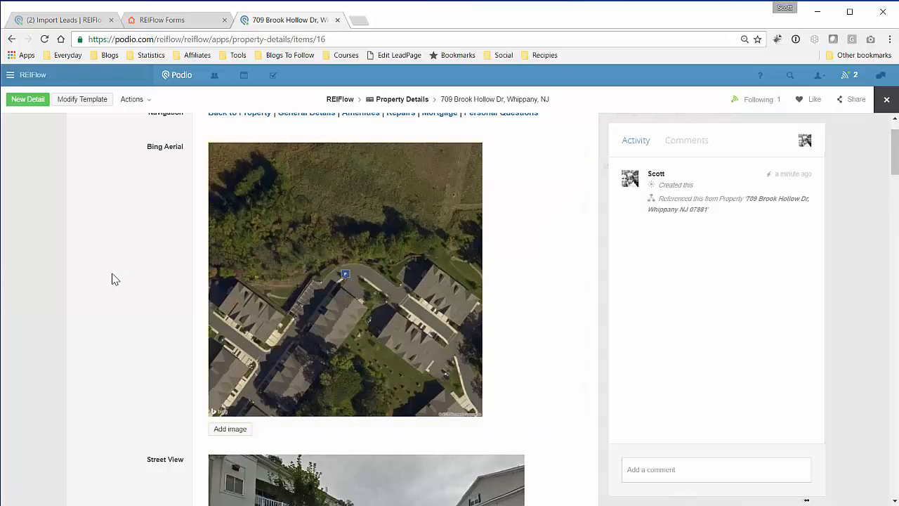
pyautogui.scroll(-1, 116, 279)
pyautogui.scroll(-3, 116, 279)
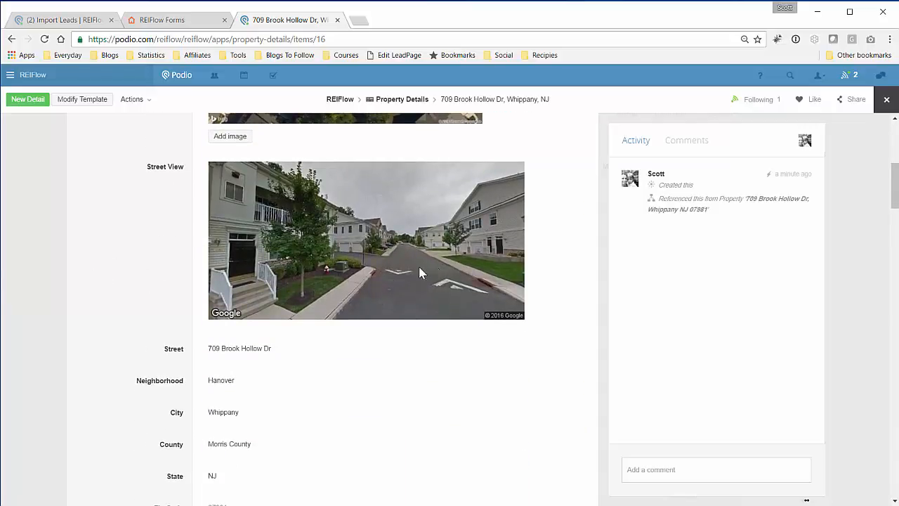
pyautogui.scroll(-3, 126, 278)
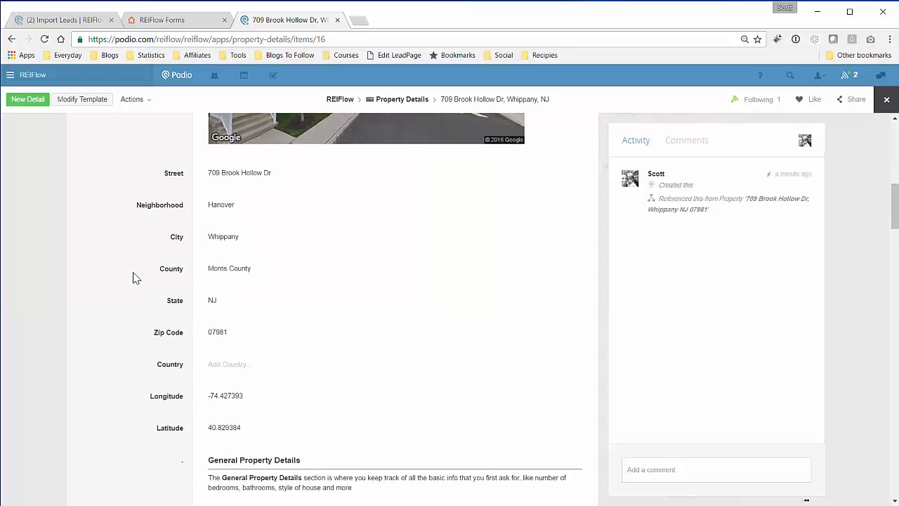
pyautogui.scroll(-1, 135, 278)
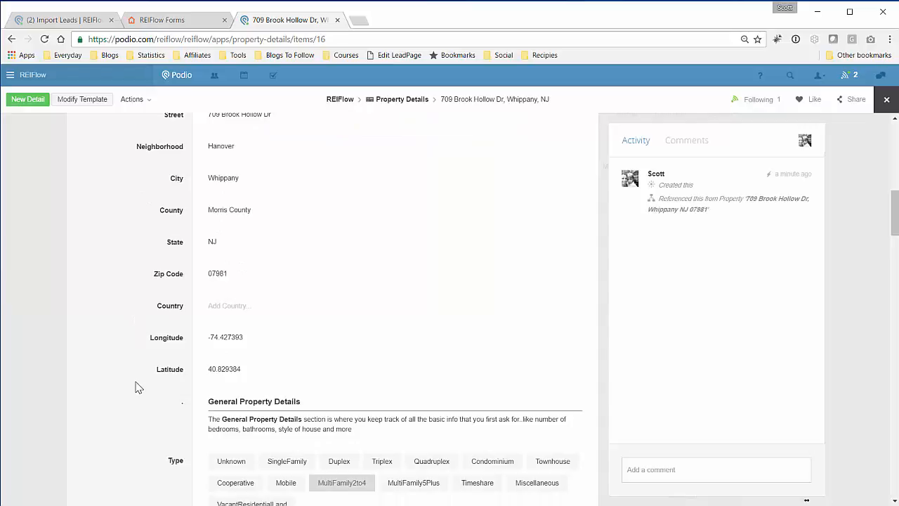
pyautogui.scroll(1, 221, 217)
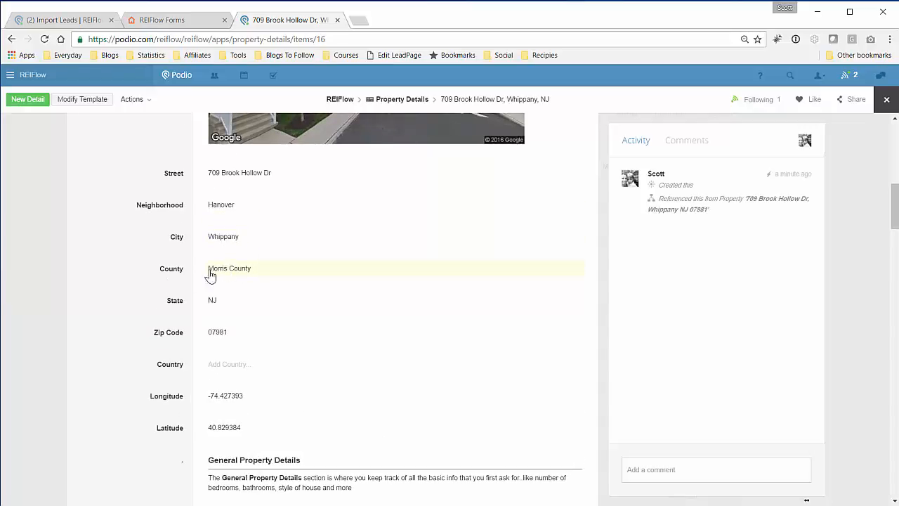
pyautogui.scroll(-4, 113, 291)
pyautogui.scroll(-2, 115, 289)
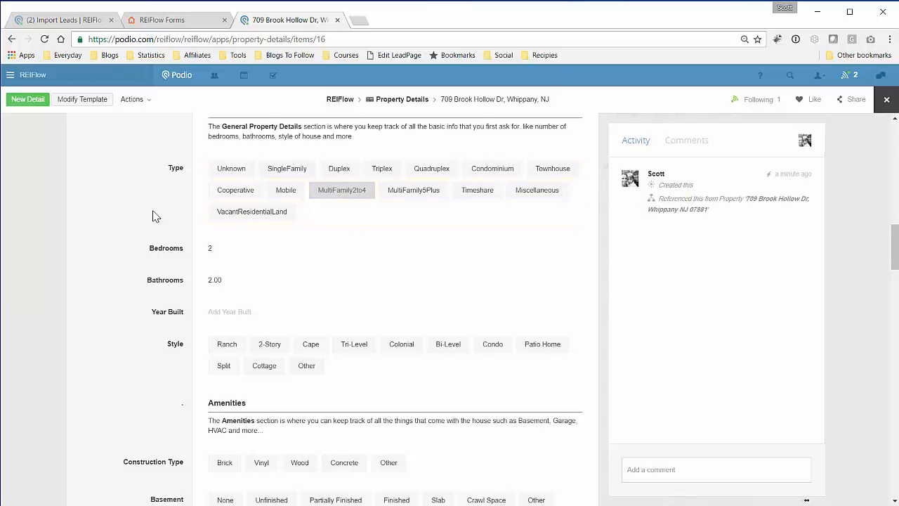
# Step: Review the detail record's bedrooms, bathrooms, style, amenities and utility fields, and return to the property record
pyautogui.scroll(1, 152, 215)
pyautogui.scroll(-2, 137, 217)
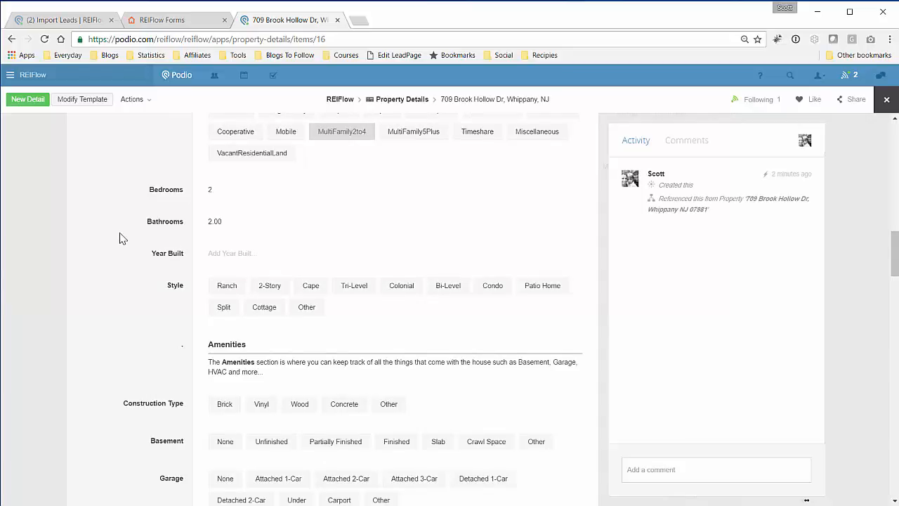
pyautogui.scroll(-5, 119, 240)
pyautogui.scroll(-3, 120, 239)
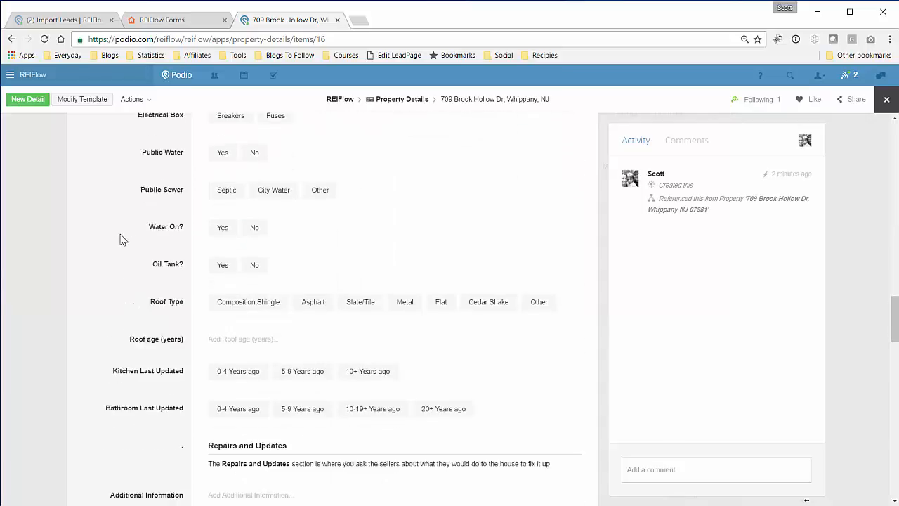
pyautogui.moveTo(892, 322); pyautogui.dragTo(893, 146)
pyautogui.click(240, 175)
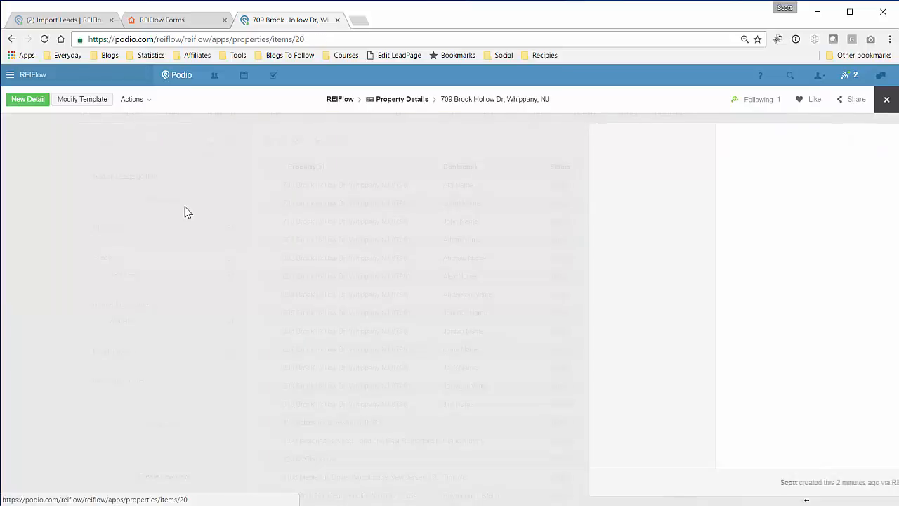
# Step: Review the property record's detail, workup, offer, contract and deal sections, and return to the linked lead
pyautogui.scroll(-2, 135, 288)
pyautogui.scroll(-6, 137, 294)
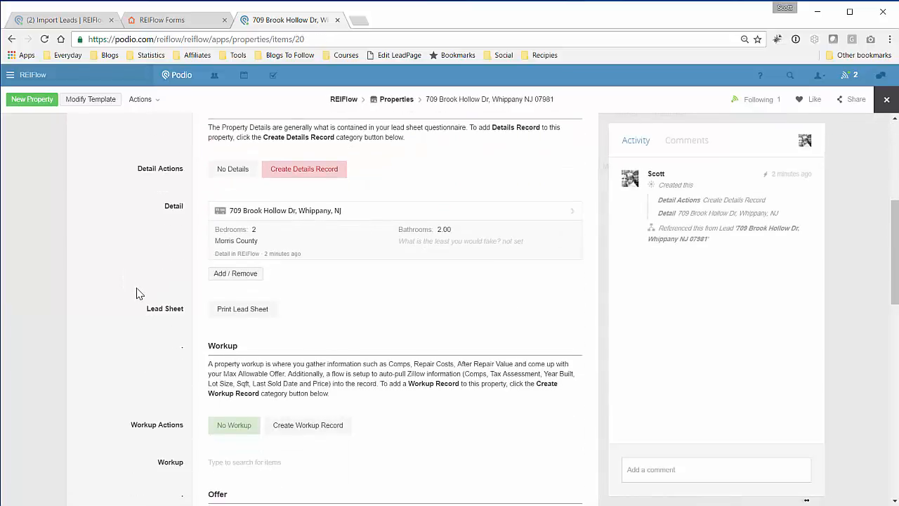
pyautogui.scroll(-5, 130, 316)
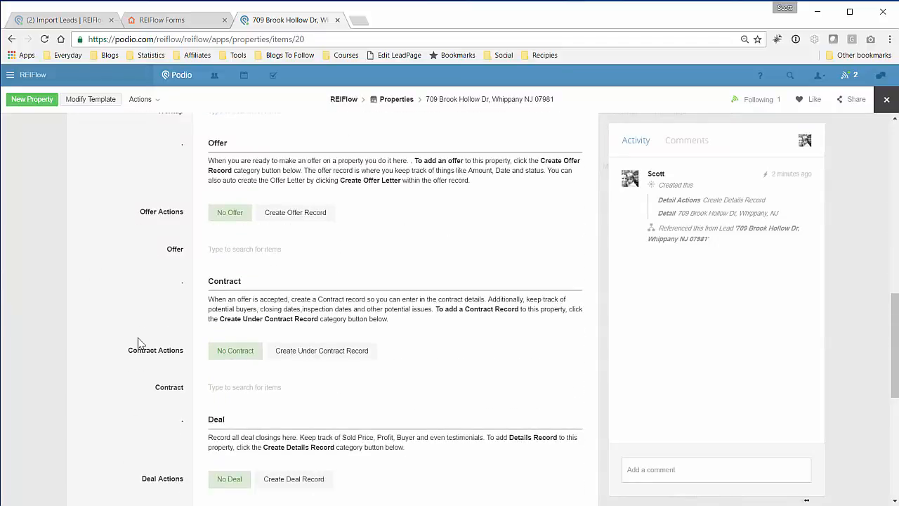
pyautogui.scroll(12, 131, 337)
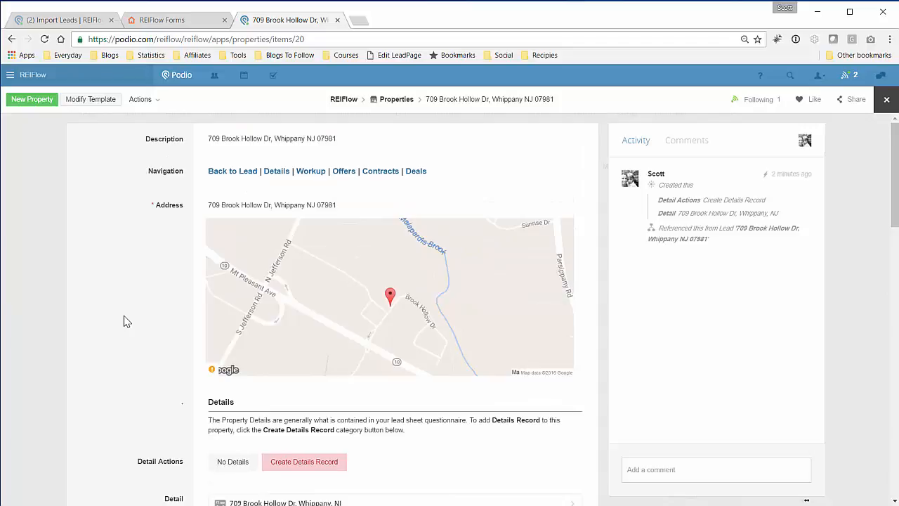
pyautogui.click(229, 173)
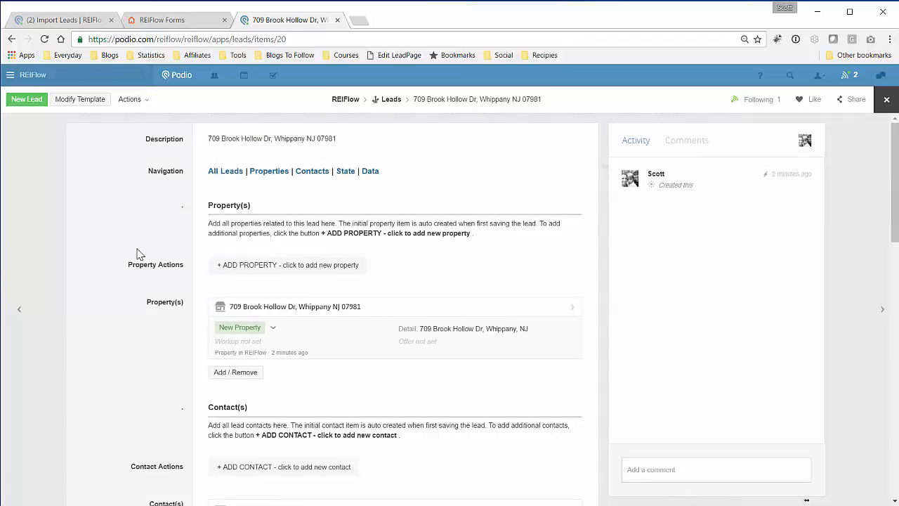
# Step: Check the lead's stage, marketing source, entry type and system fields, and close the record to return to the Leads list
pyautogui.scroll(-10, 138, 253)
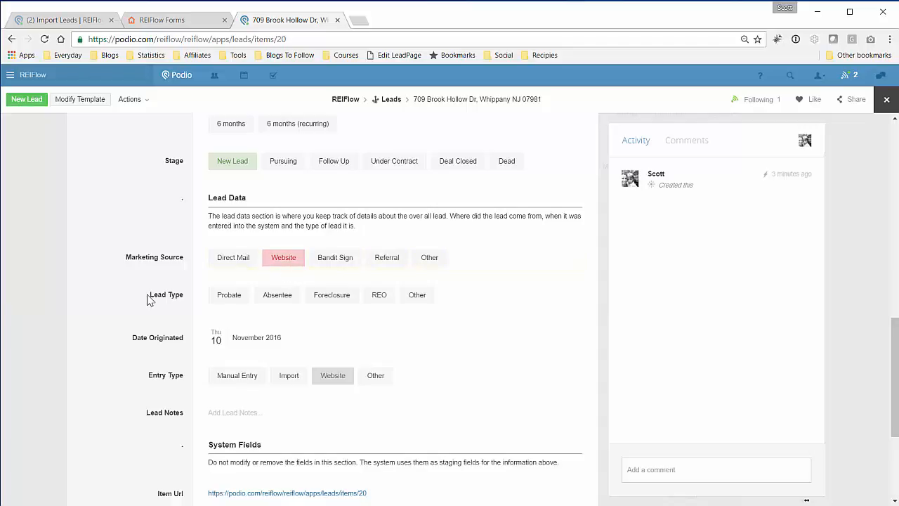
pyautogui.scroll(-1, 121, 305)
pyautogui.scroll(-2, 121, 305)
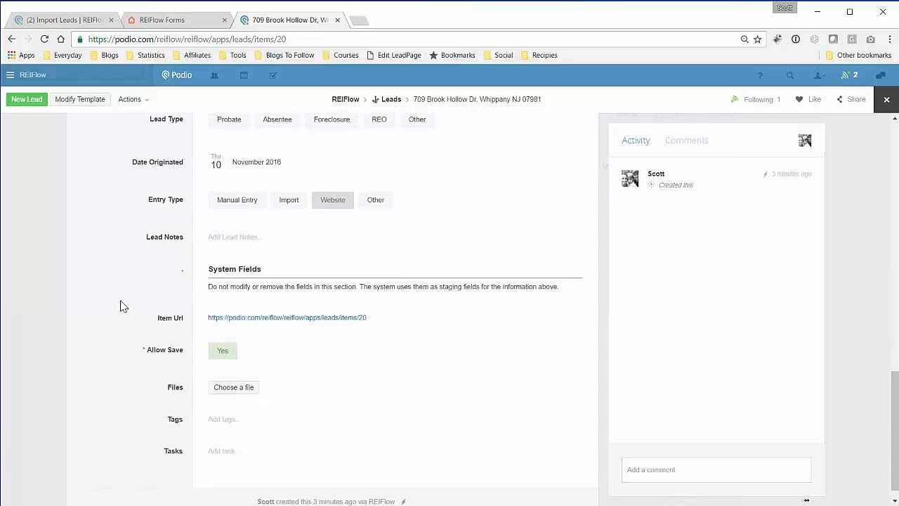
pyautogui.scroll(7, 120, 305)
pyautogui.scroll(6, 121, 306)
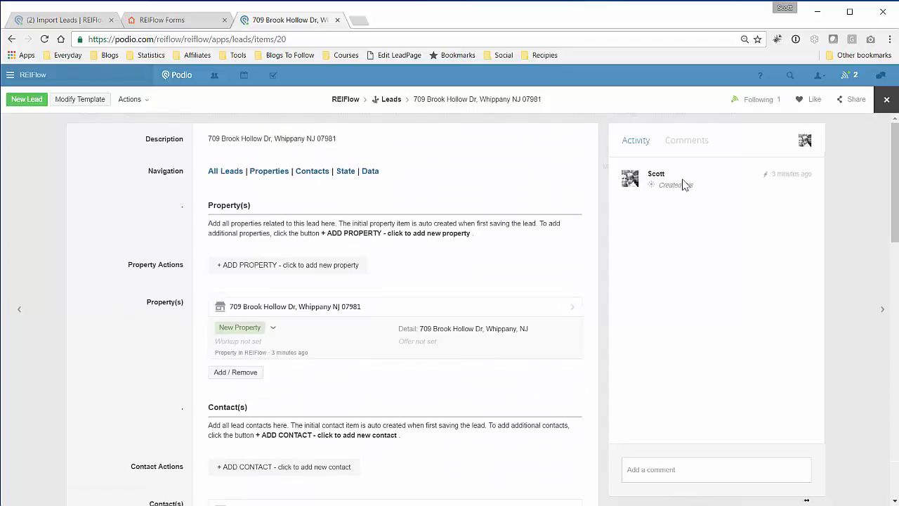
pyautogui.click(886, 101)
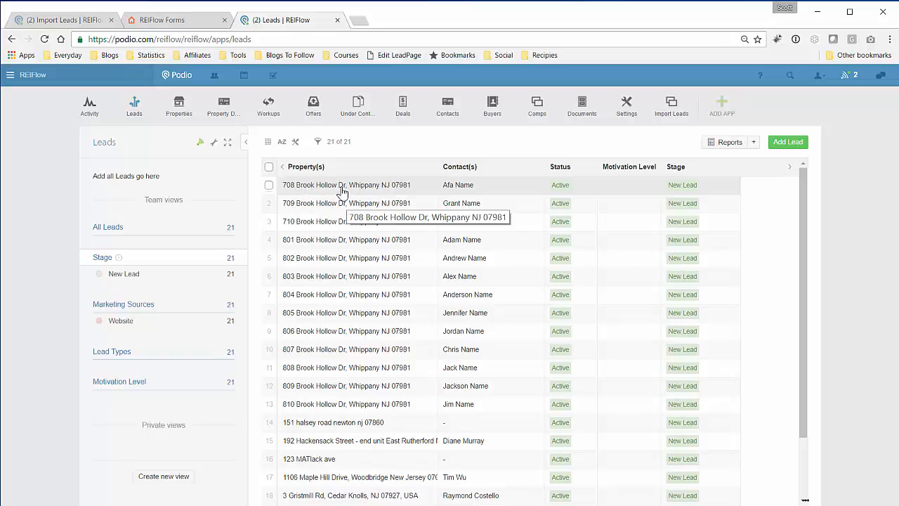
# Step: Refresh the Leads list, look through the imported leads, and refresh the list once more
pyautogui.click(44, 40)
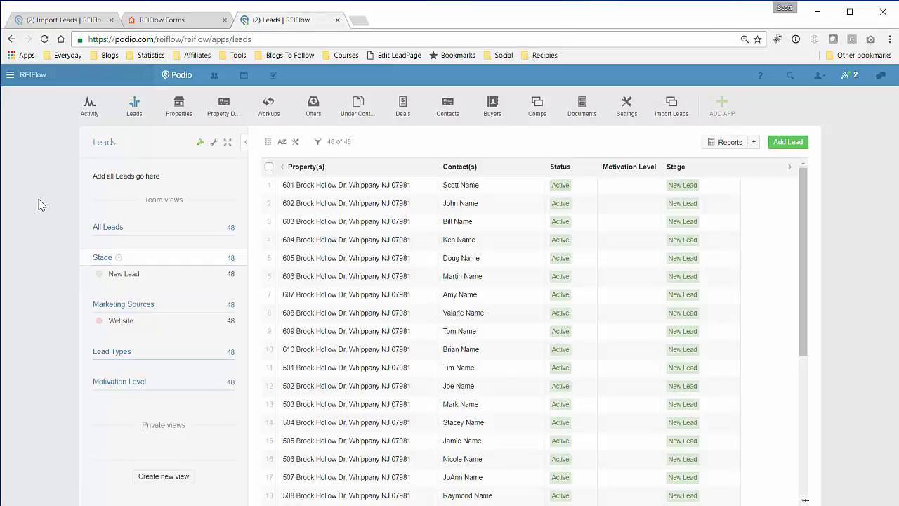
pyautogui.scroll(-3, 362, 297)
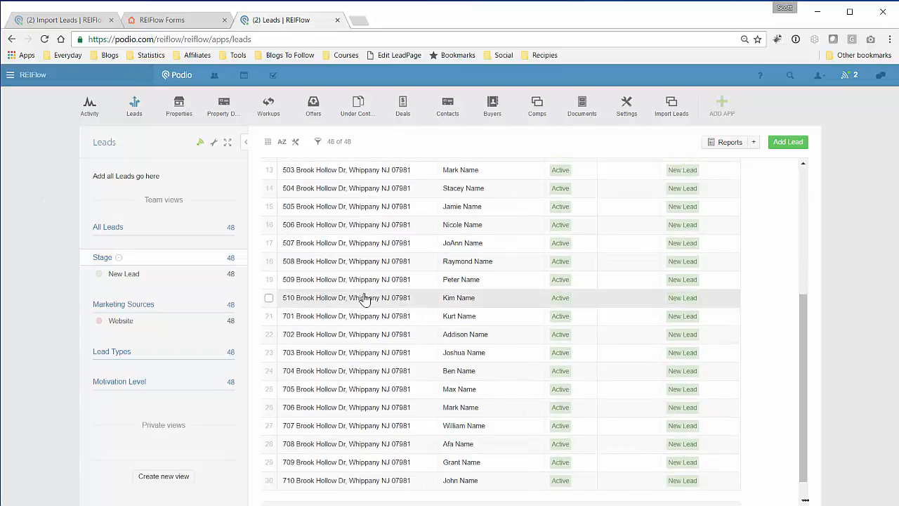
pyautogui.scroll(-1, 361, 297)
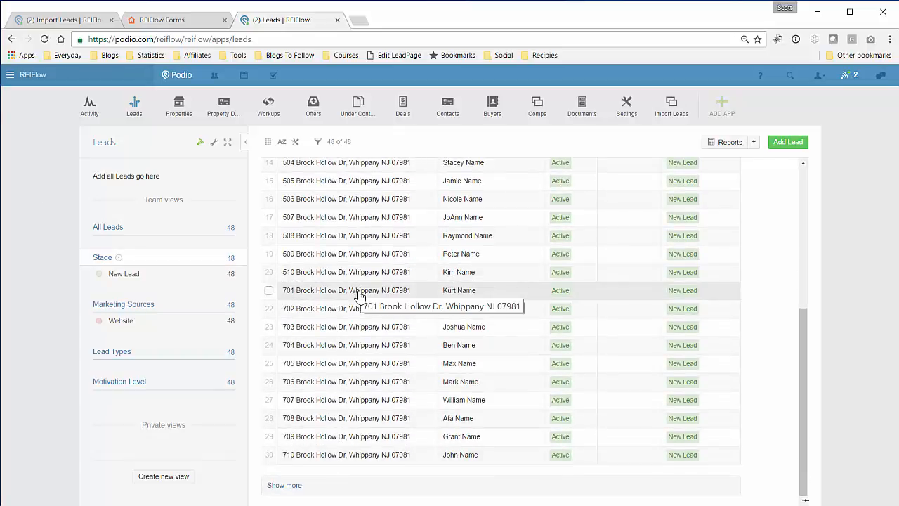
pyautogui.scroll(5, 361, 236)
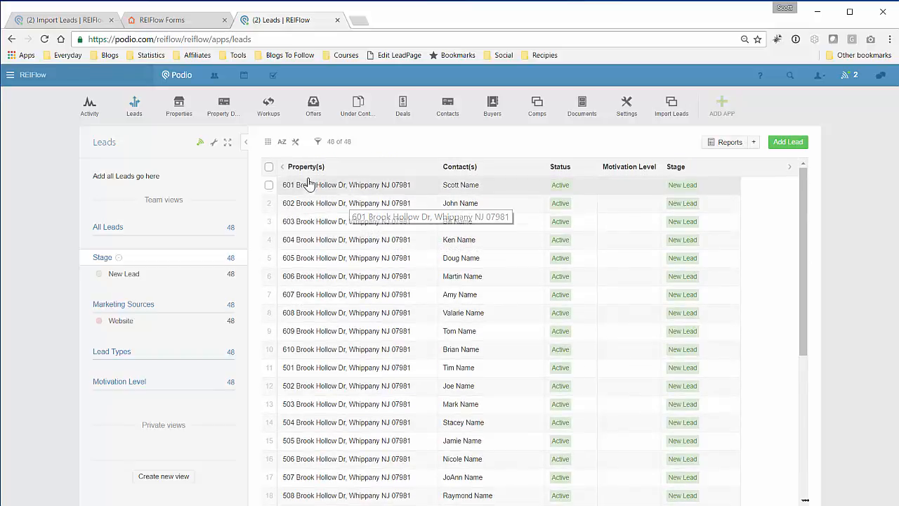
pyautogui.click(45, 39)
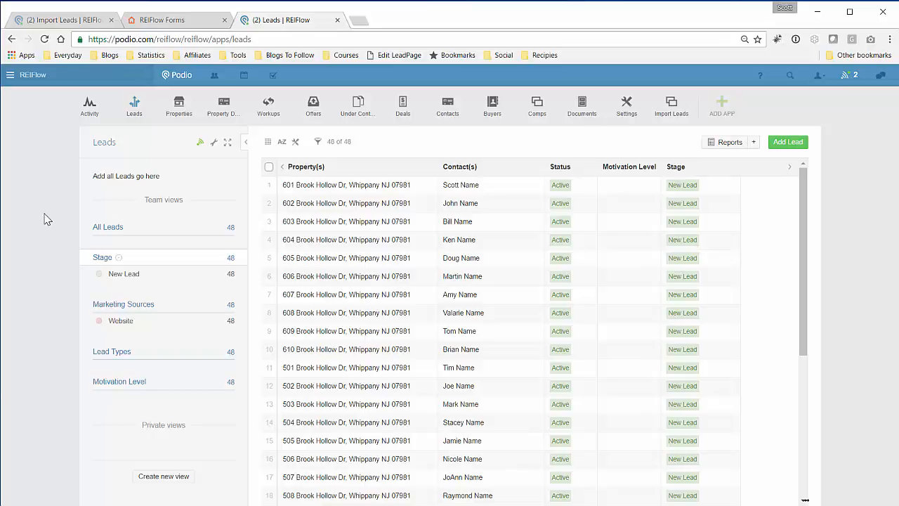
# Step: Check the import app's field list and duplicate-prevention option in REIFlow, and compare them with the leads in Podio
pyautogui.click(156, 21)
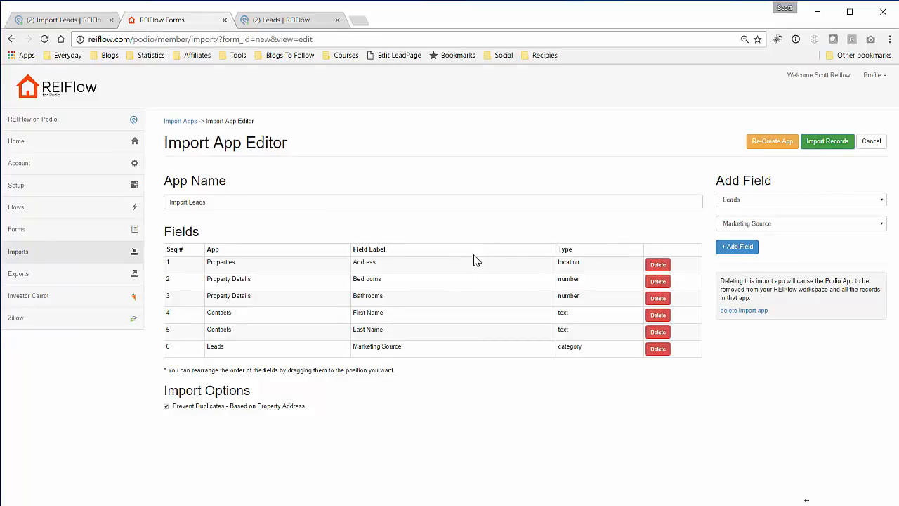
pyautogui.click(306, 21)
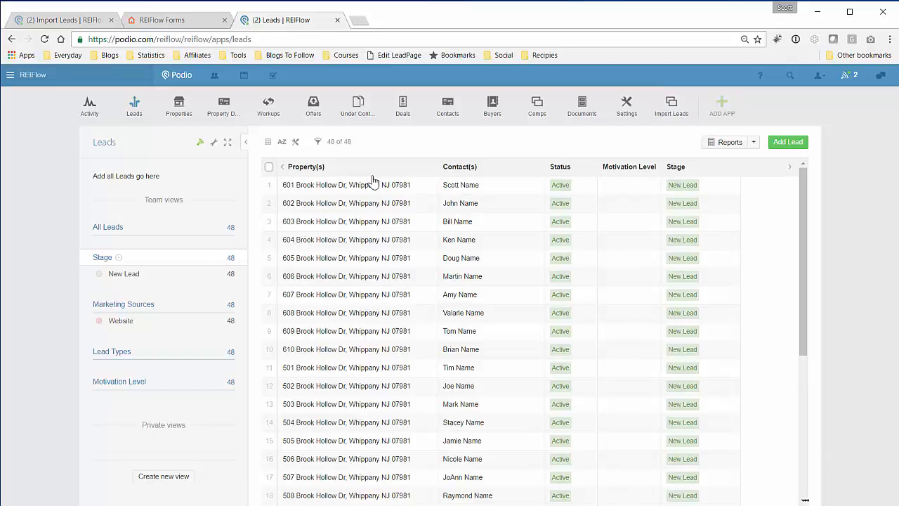
pyautogui.scroll(-4, 383, 278)
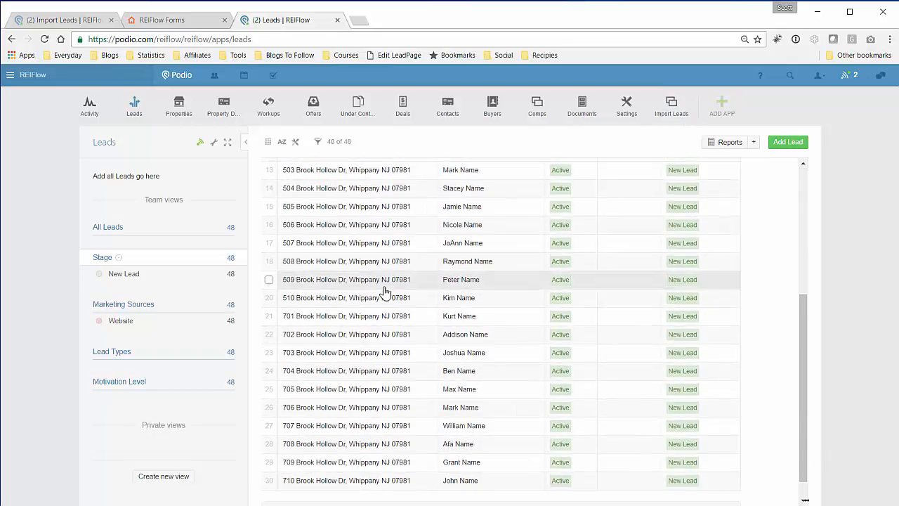
pyautogui.scroll(3, 387, 292)
pyautogui.scroll(1, 387, 291)
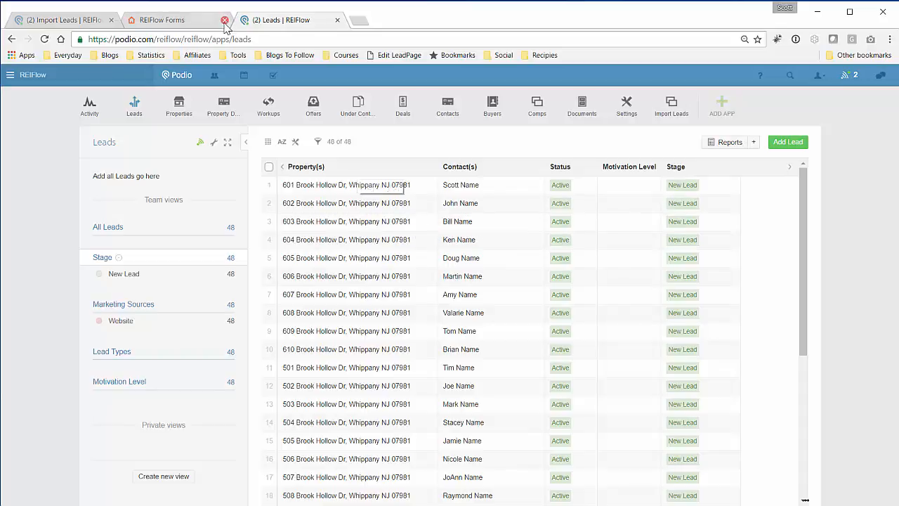
# Step: Switch to REIFlow and leave the Import App Editor for the Import Apps list
pyautogui.hotkey('ctrl', 'shift', 'Tab')
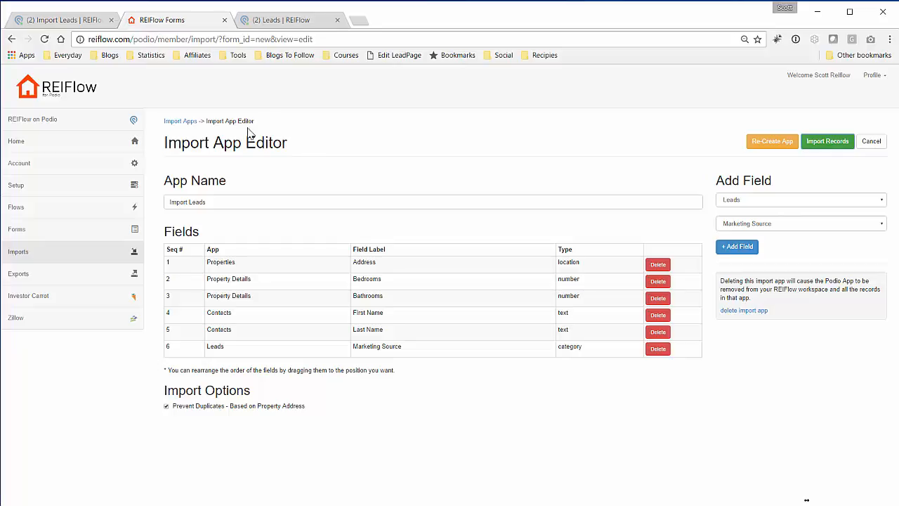
pyautogui.click(184, 122)
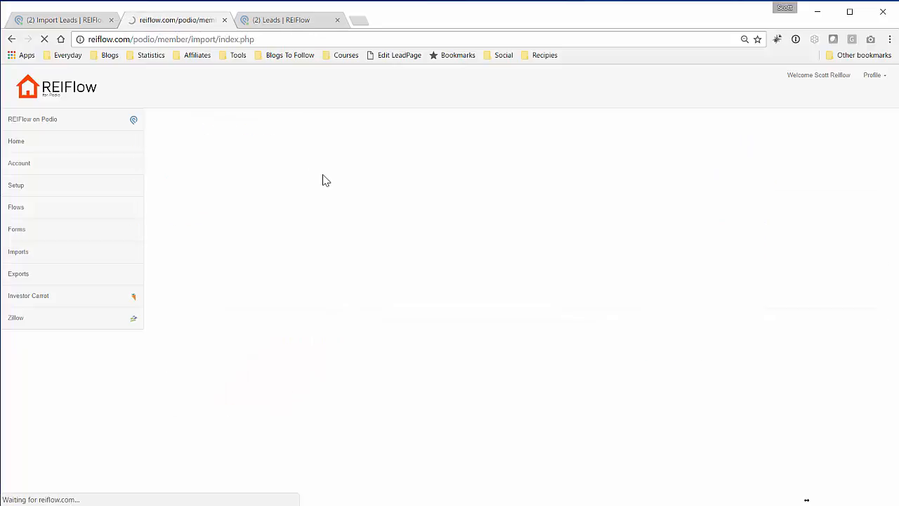